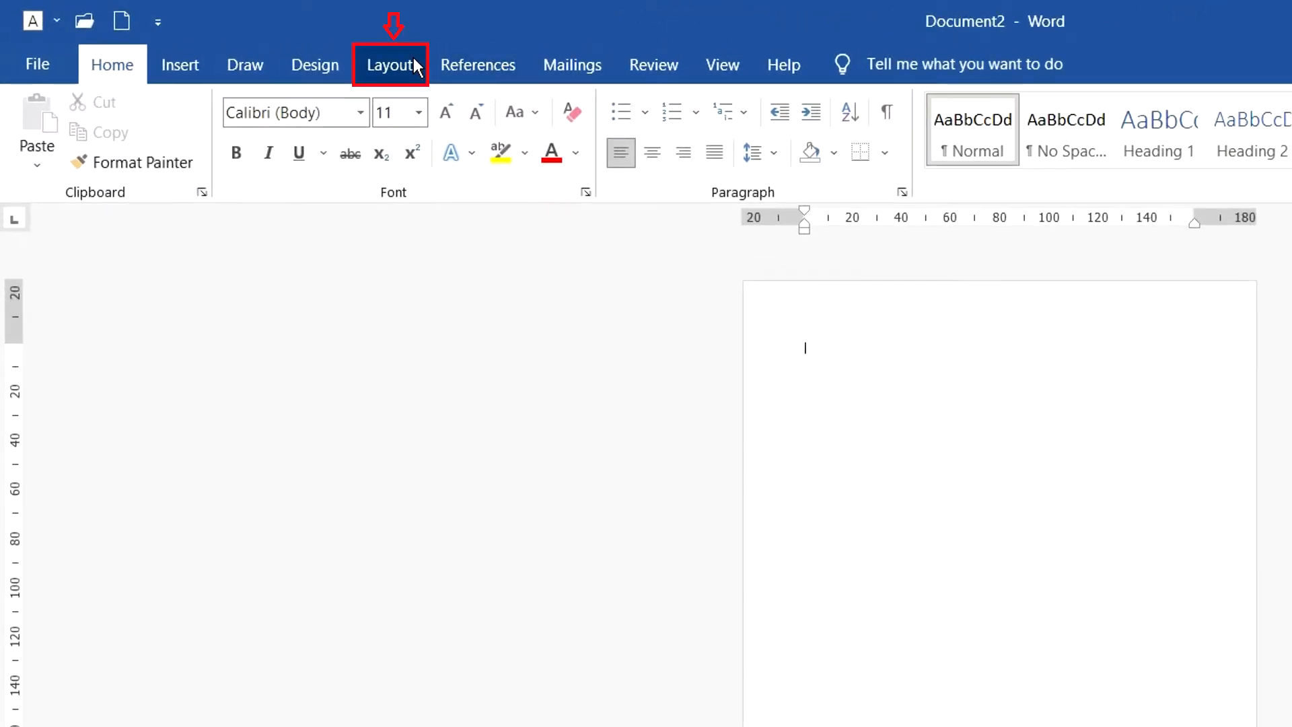
# - Set the blank document's paper size to A4 (210 mm x 297 mm)
pyautogui.click(413, 59)
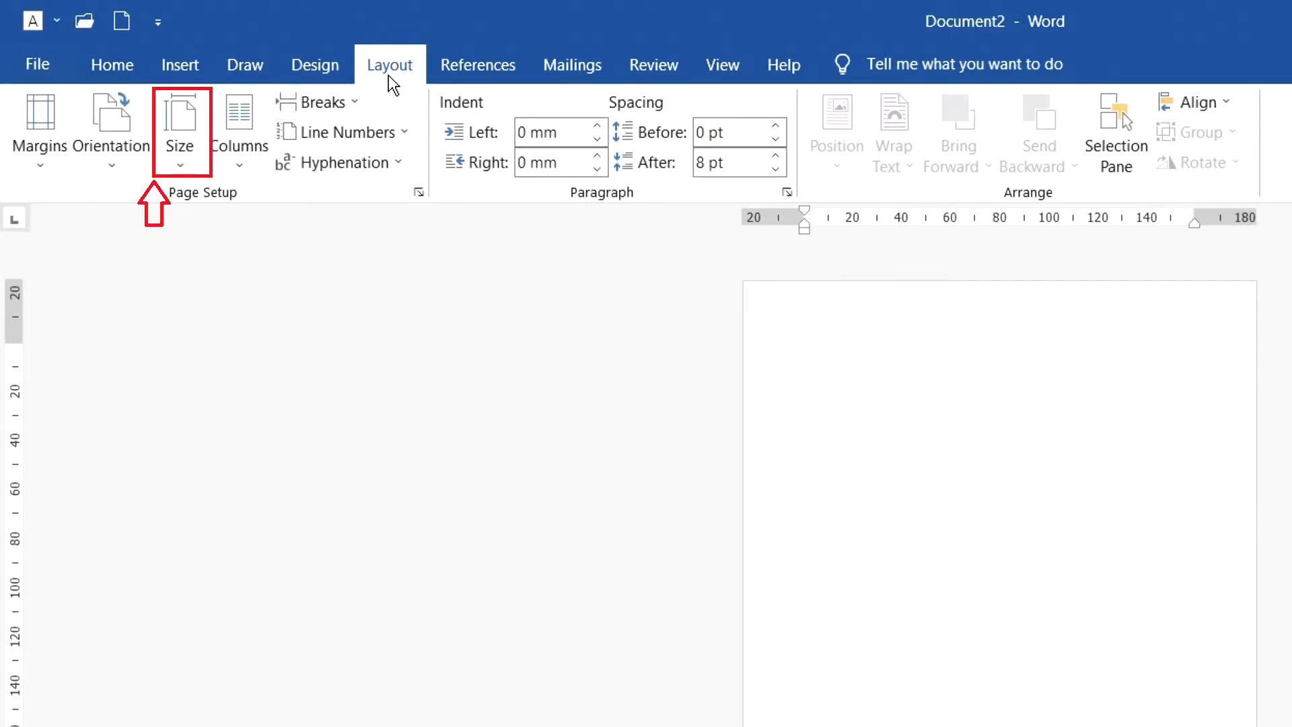
pyautogui.click(183, 160)
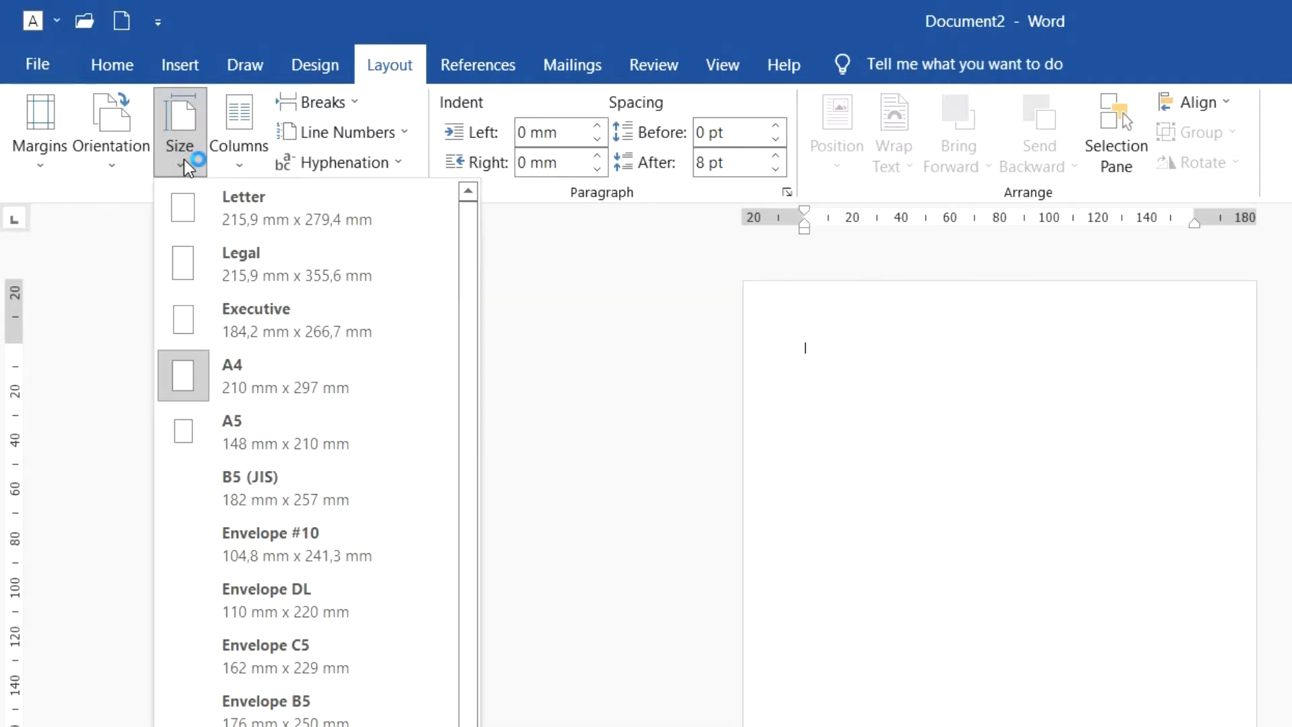
pyautogui.click(296, 387)
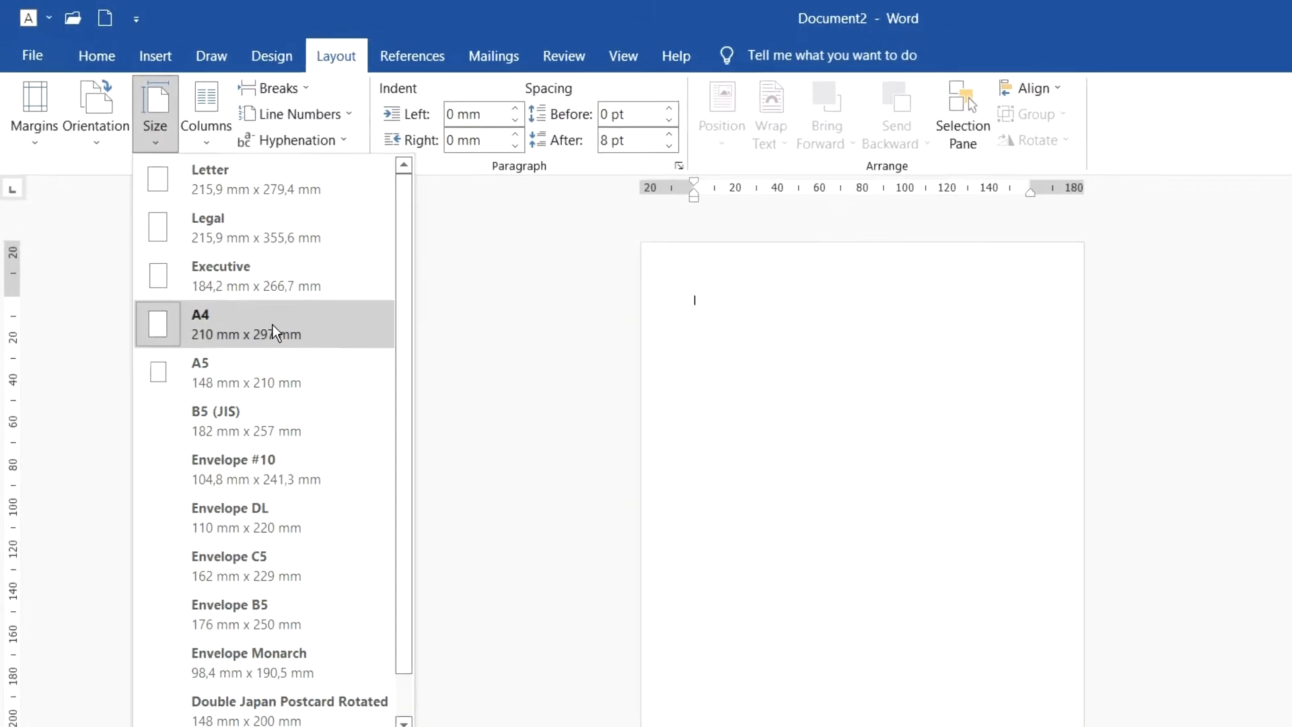
pyautogui.click(272, 324)
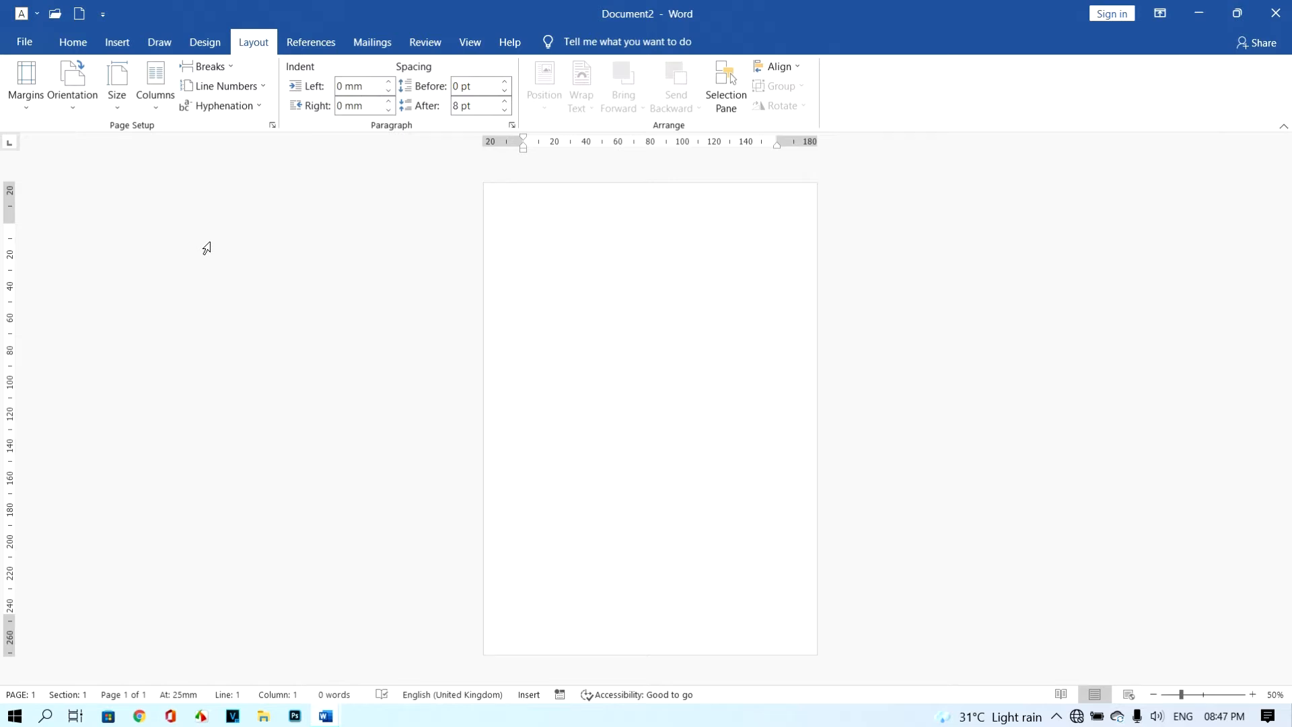
# - Switch the paper size to A5 (148 mm x 210 mm) and back to A4
pyautogui.click(126, 108)
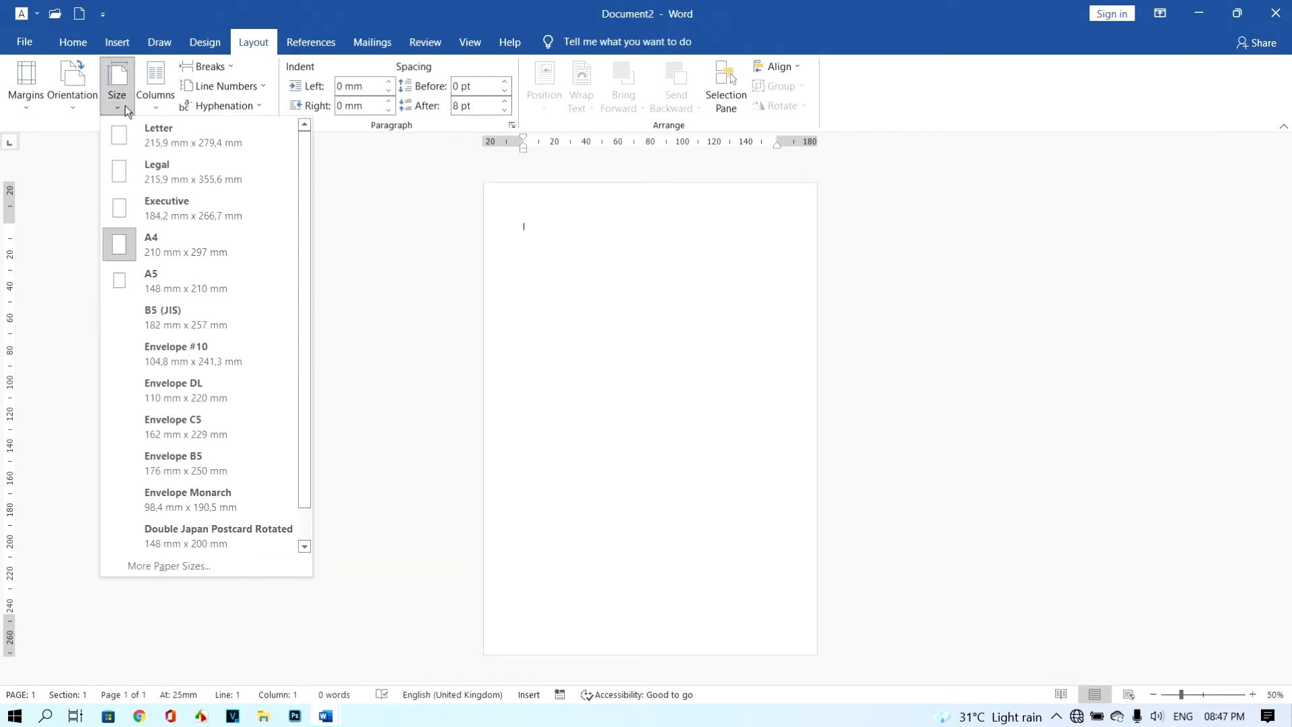
pyautogui.click(201, 277)
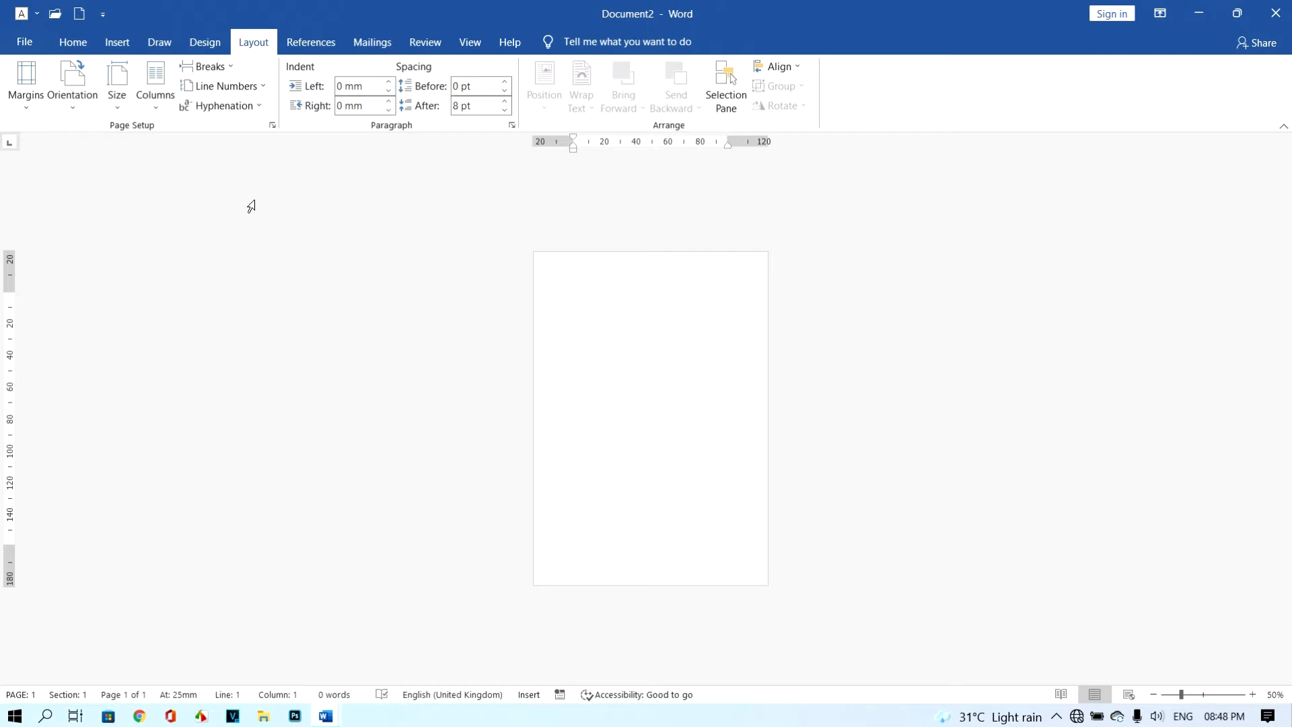
pyautogui.click(120, 105)
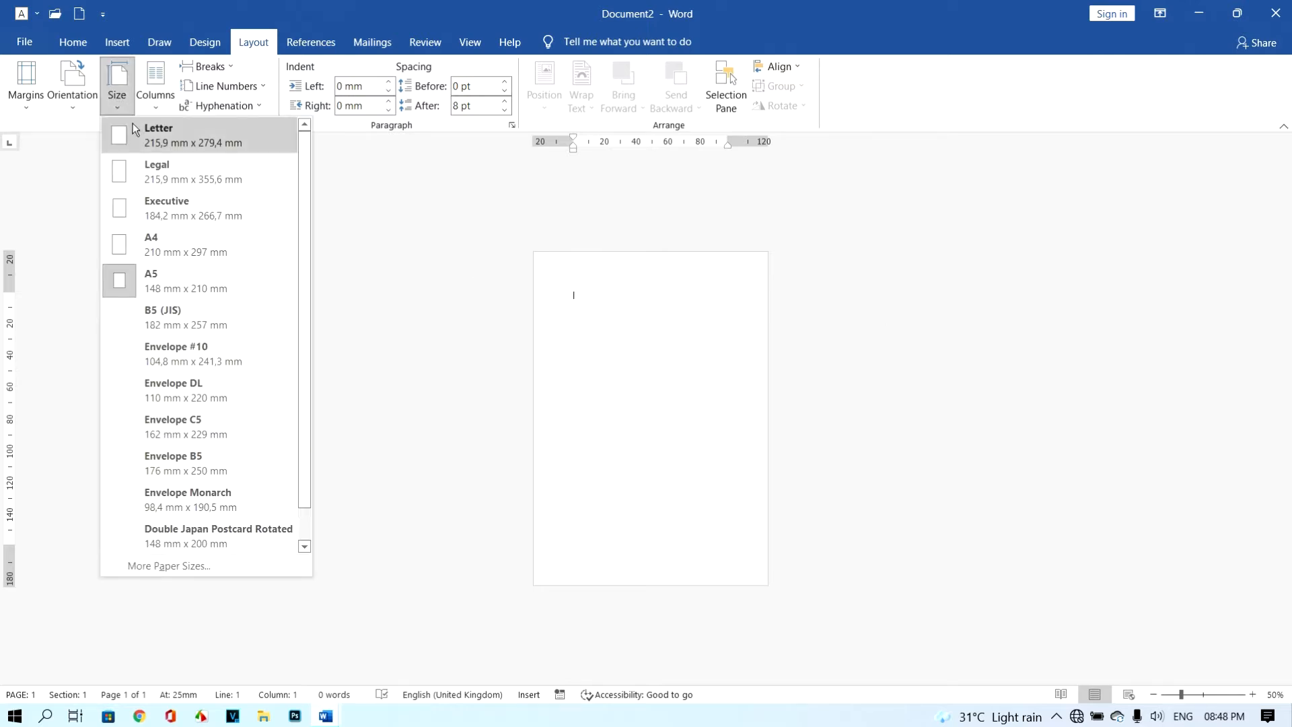
pyautogui.click(199, 252)
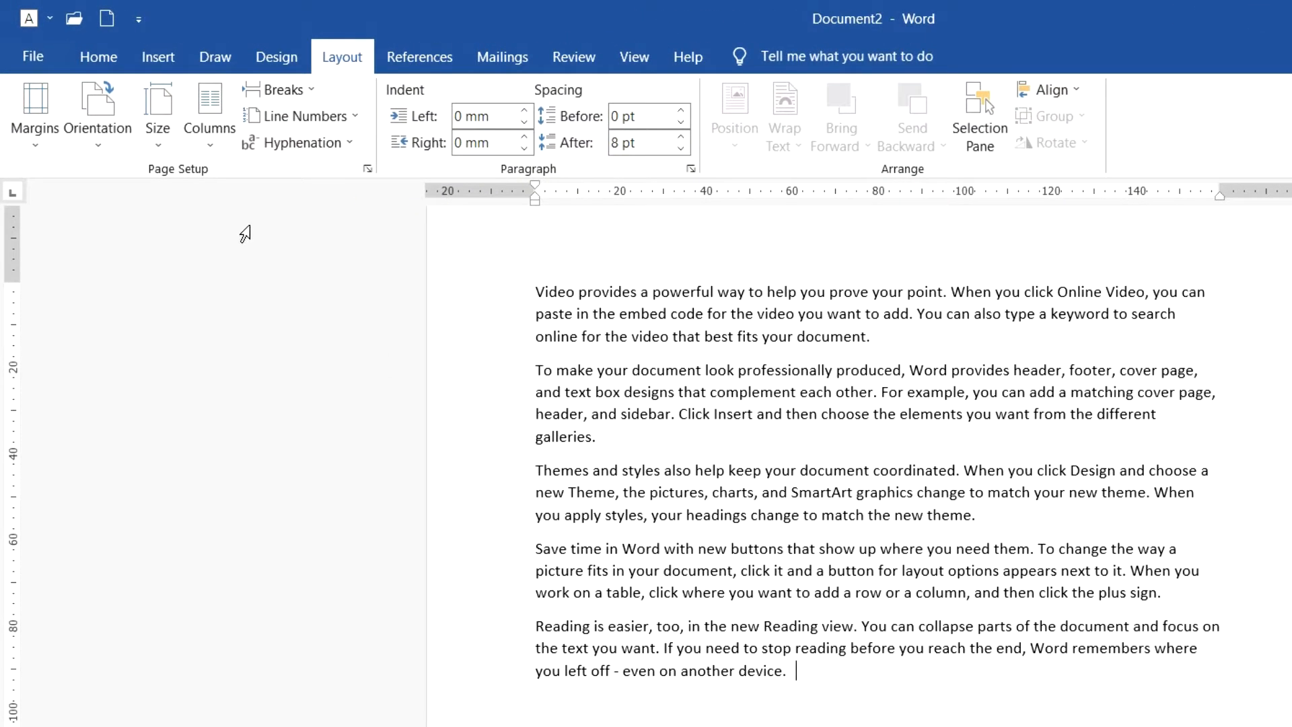
# - Choose a custom paper size in the page setup and set its width to 297 mm
pyautogui.click(367, 168)
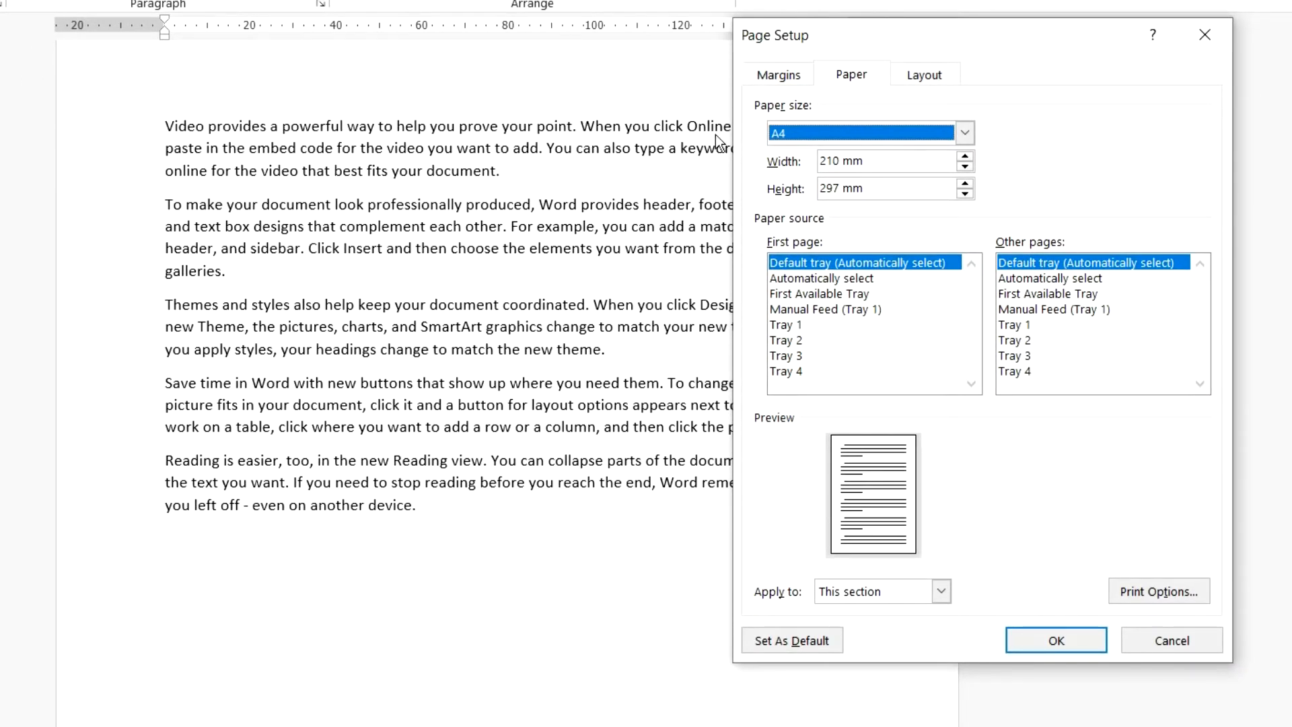
pyautogui.click(965, 133)
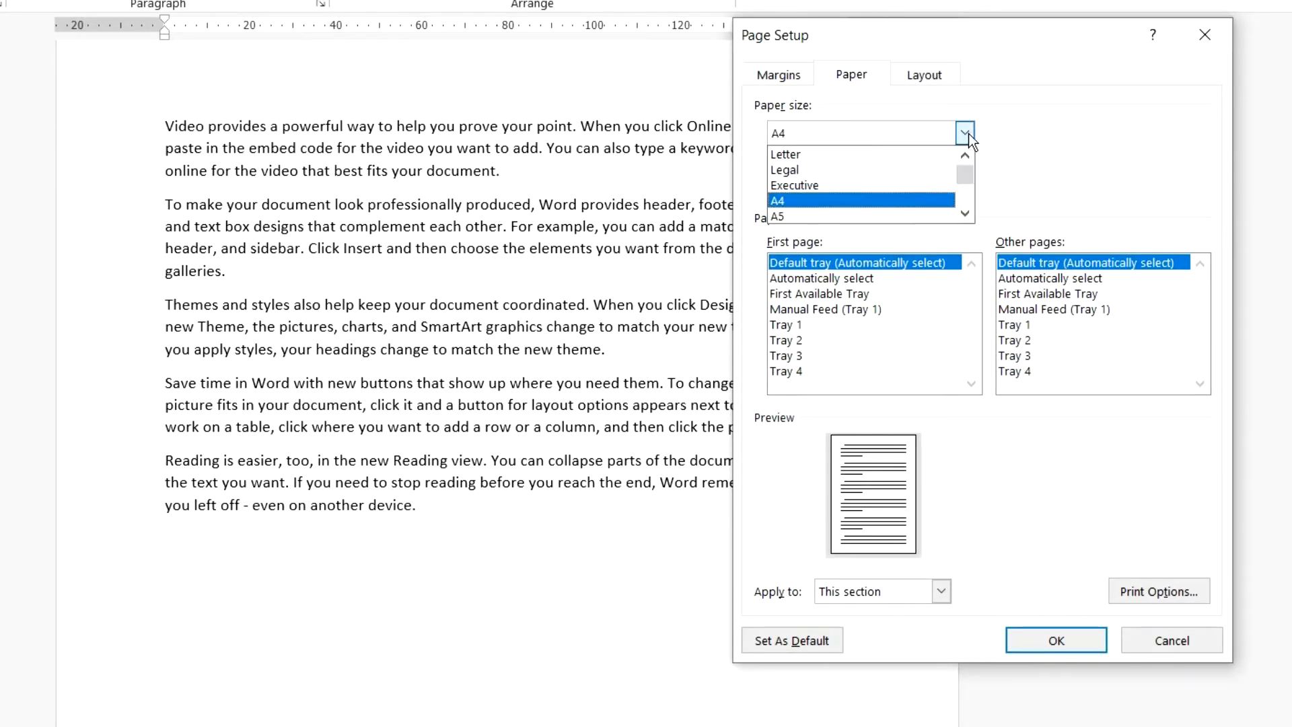
pyautogui.moveTo(968, 172); pyautogui.dragTo(968, 196)
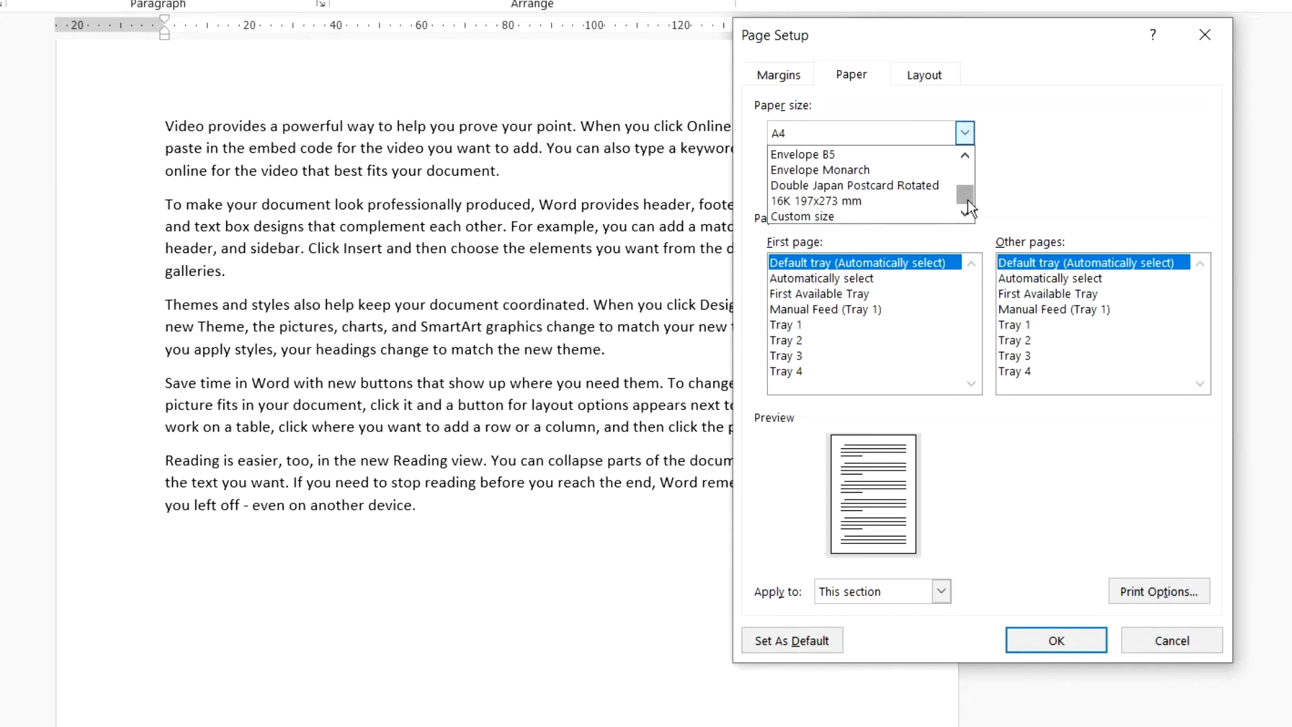
pyautogui.click(841, 217)
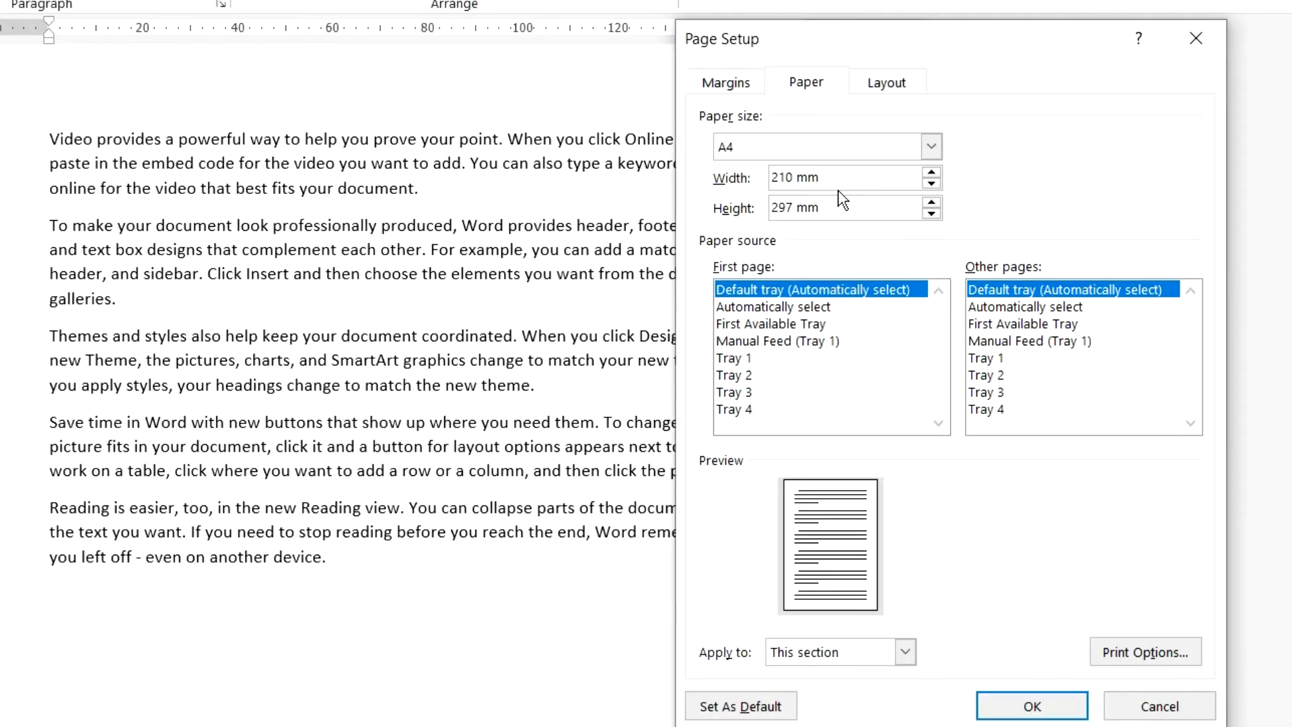
pyautogui.press('BackSpace')
pyautogui.press('BackSpace')
pyautogui.press('BackSpace')
pyautogui.press('BackSpace')
pyautogui.write('297')
# - Set the custom paper height to 420 mm and apply the page setup to this section
pyautogui.click(796, 206)
pyautogui.press('BackSpace')
pyautogui.press('BackSpace')
pyautogui.press('BackSpace')
pyautogui.press('BackSpace')
pyautogui.write('420')
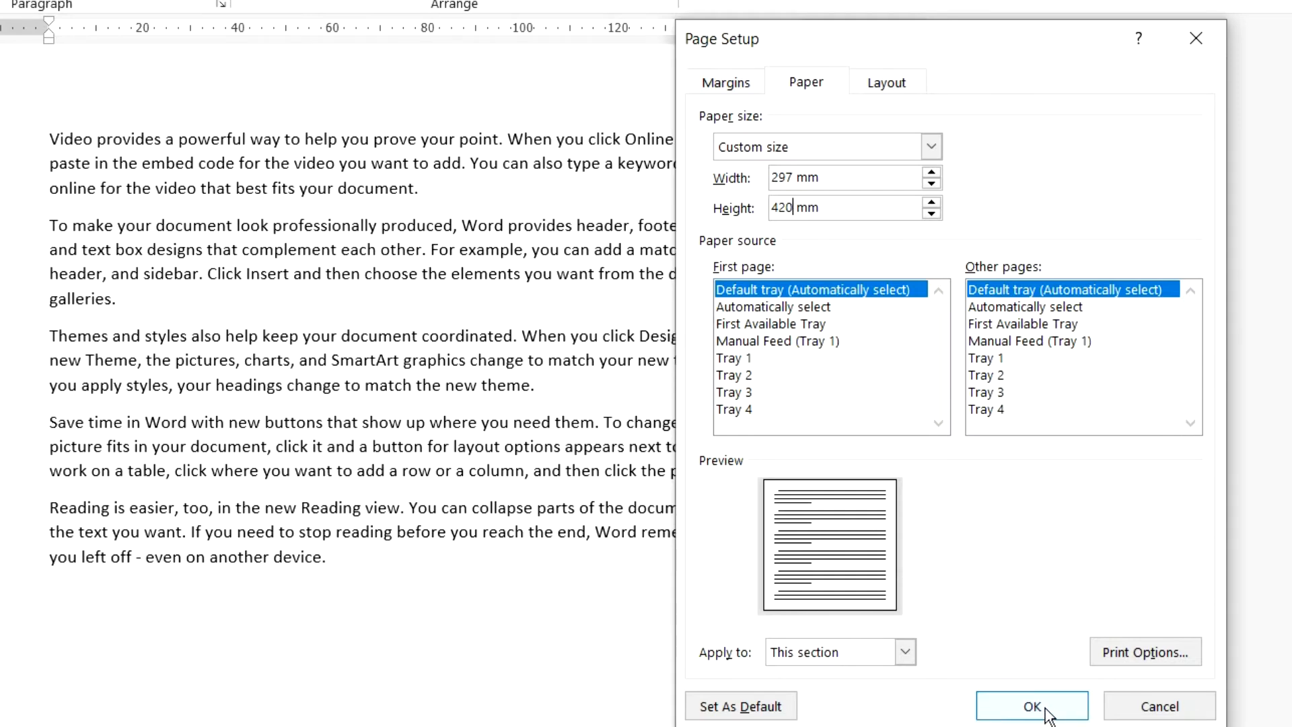
pyautogui.click(1046, 712)
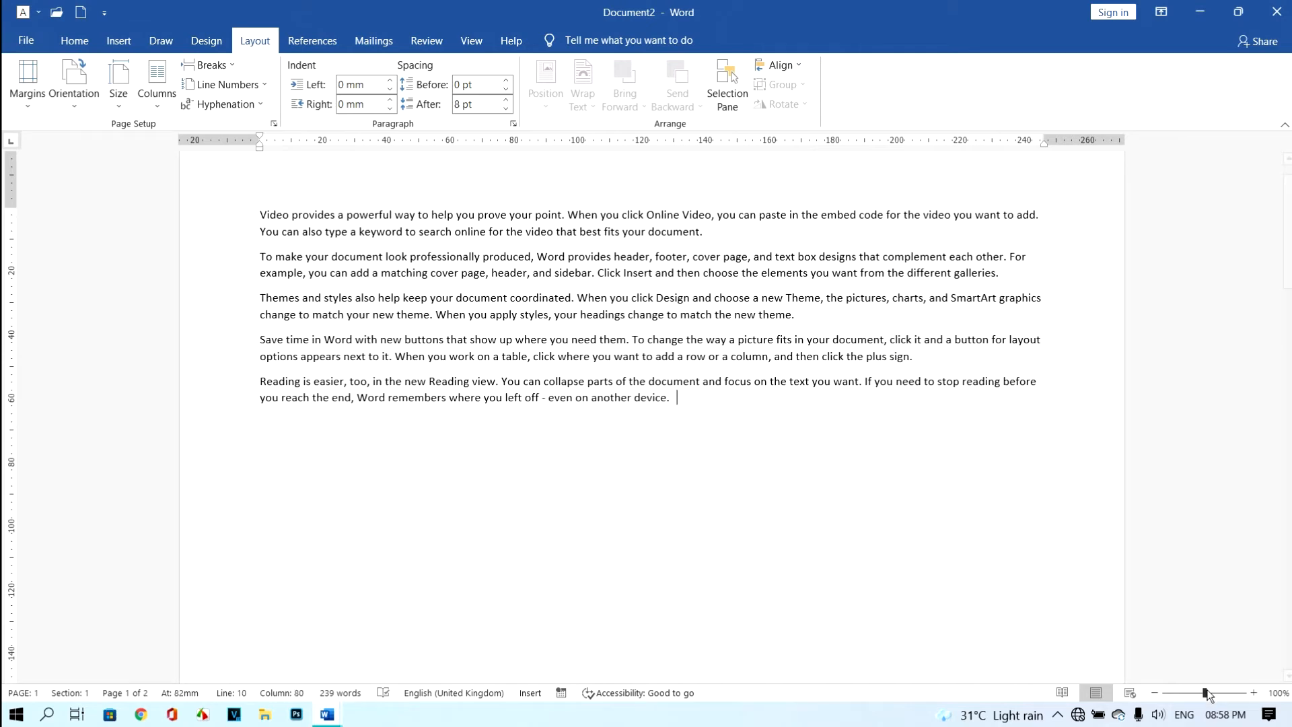
pyautogui.moveTo(1207, 697); pyautogui.dragTo(1171, 697)
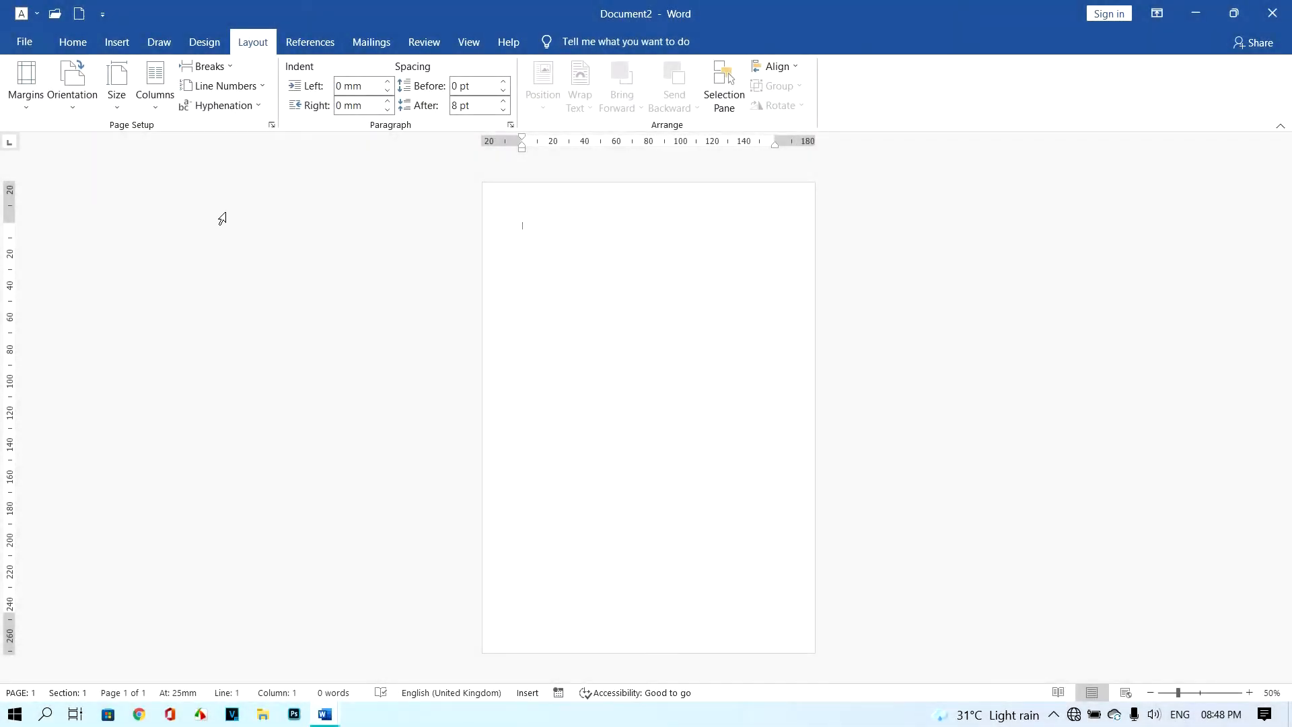
# - Set the page orientation to Landscape and apply the Narrow margins preset of 12.7 mm on all sides
pyautogui.click(75, 104)
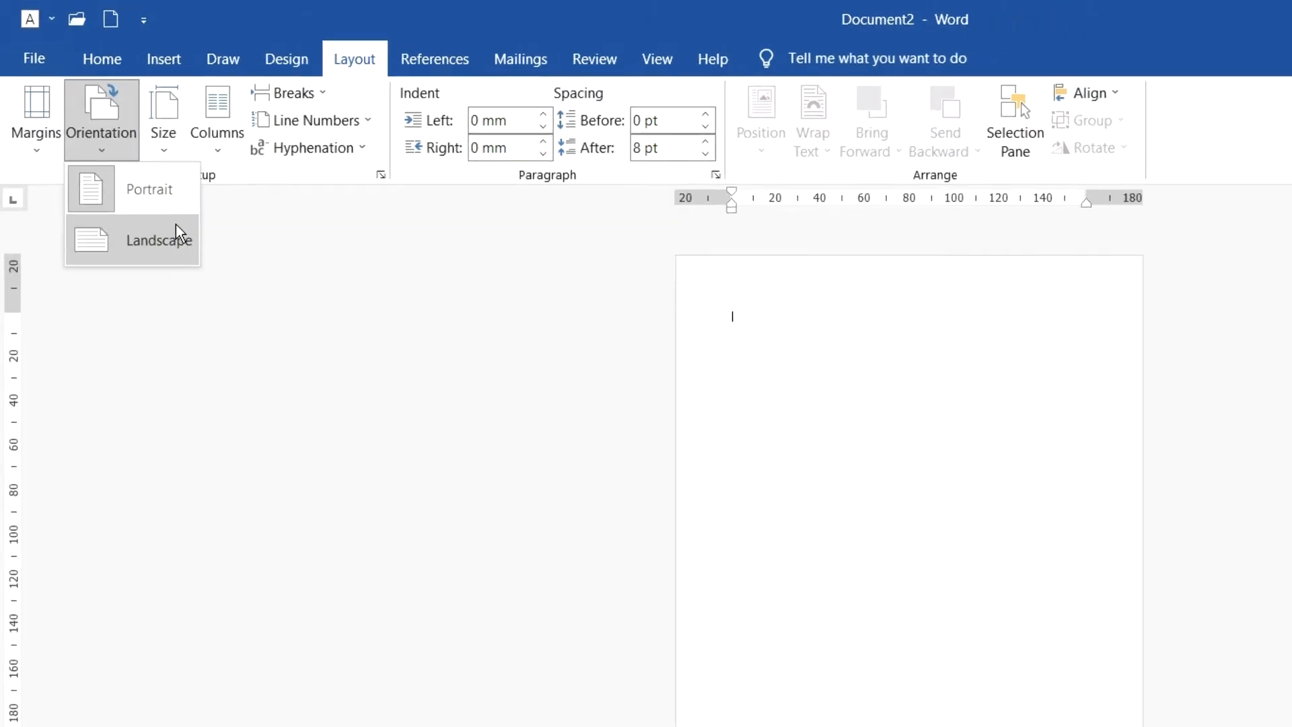
pyautogui.click(125, 168)
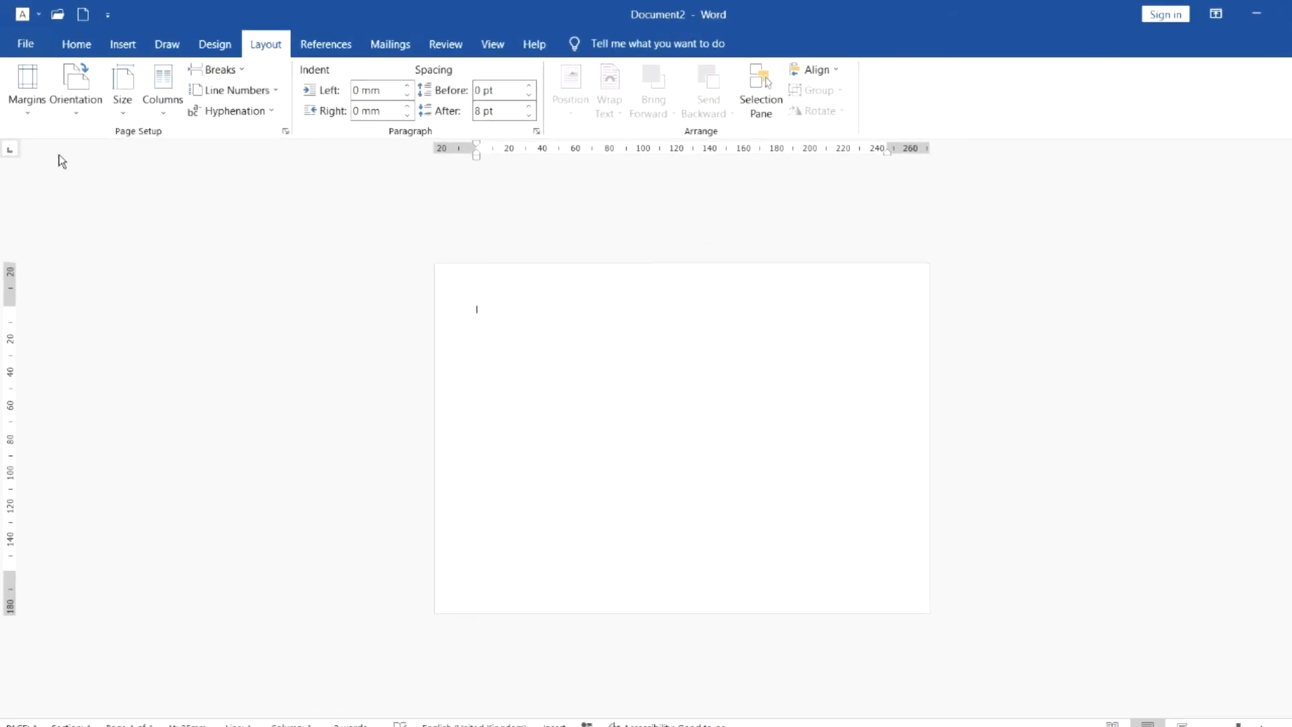
pyautogui.click(28, 112)
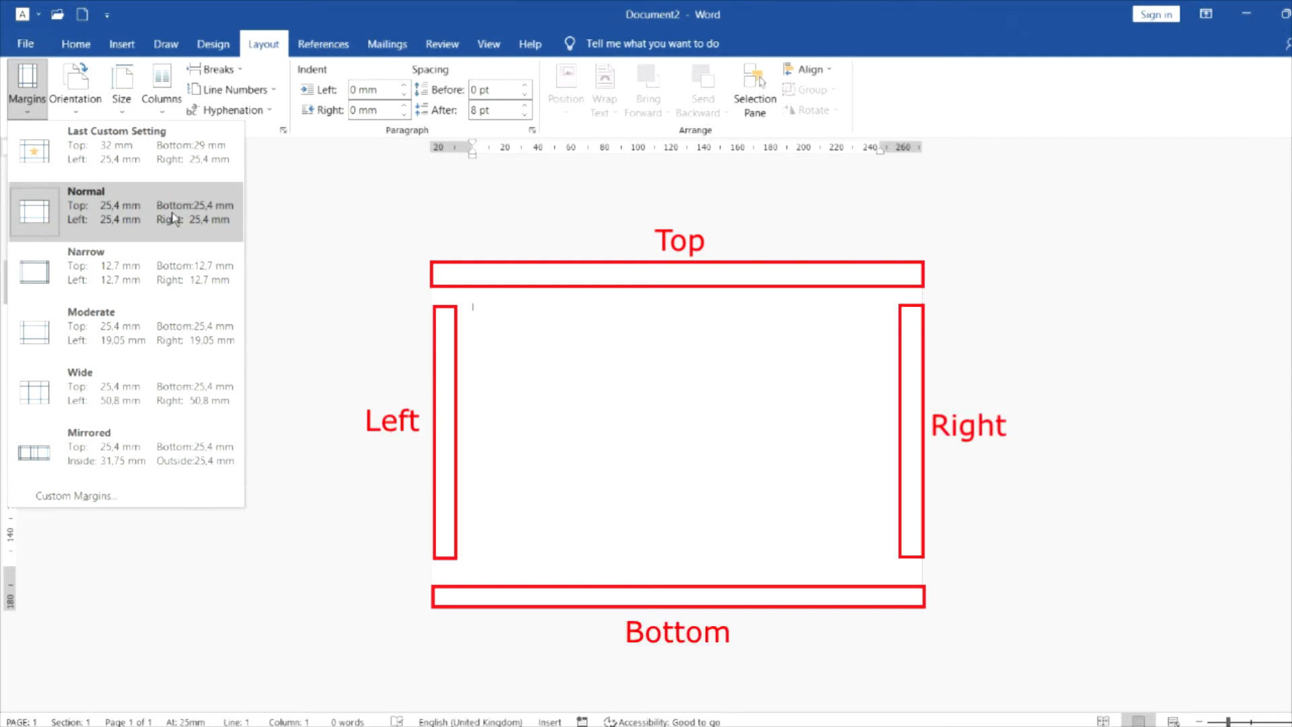
pyautogui.click(146, 260)
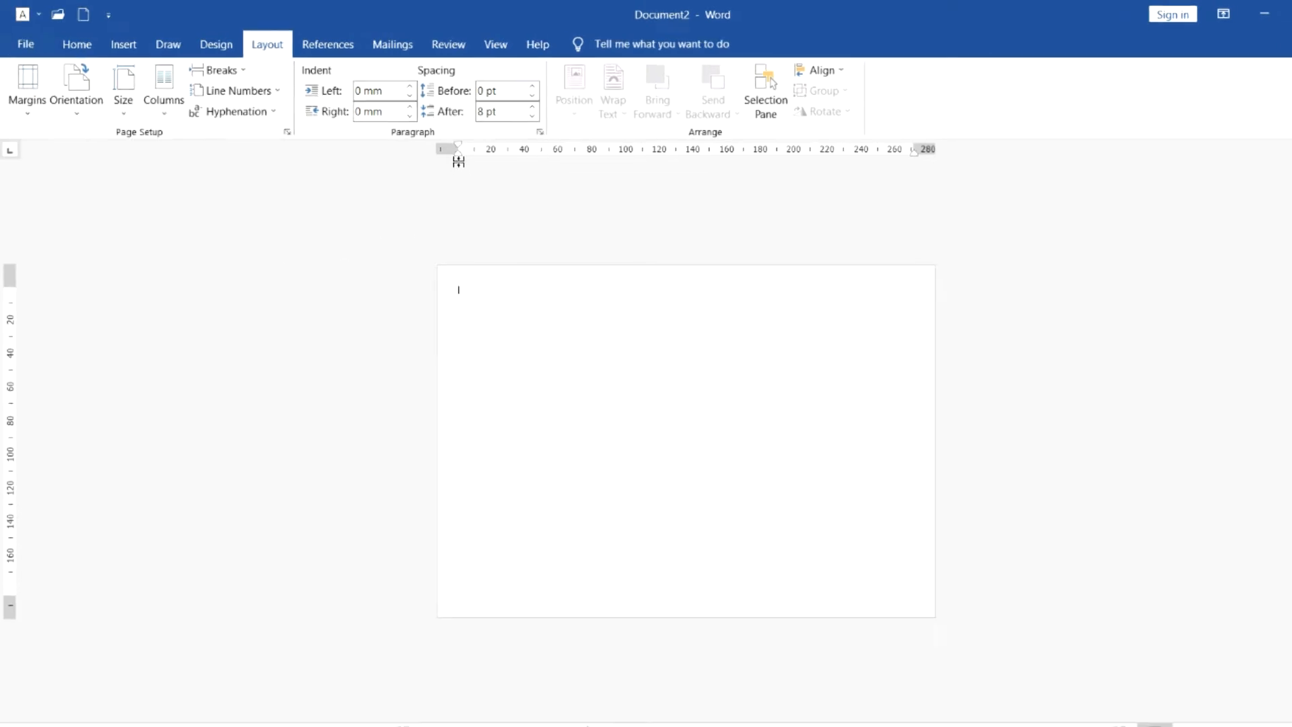
pyautogui.moveTo(458, 162); pyautogui.dragTo(458, 163)
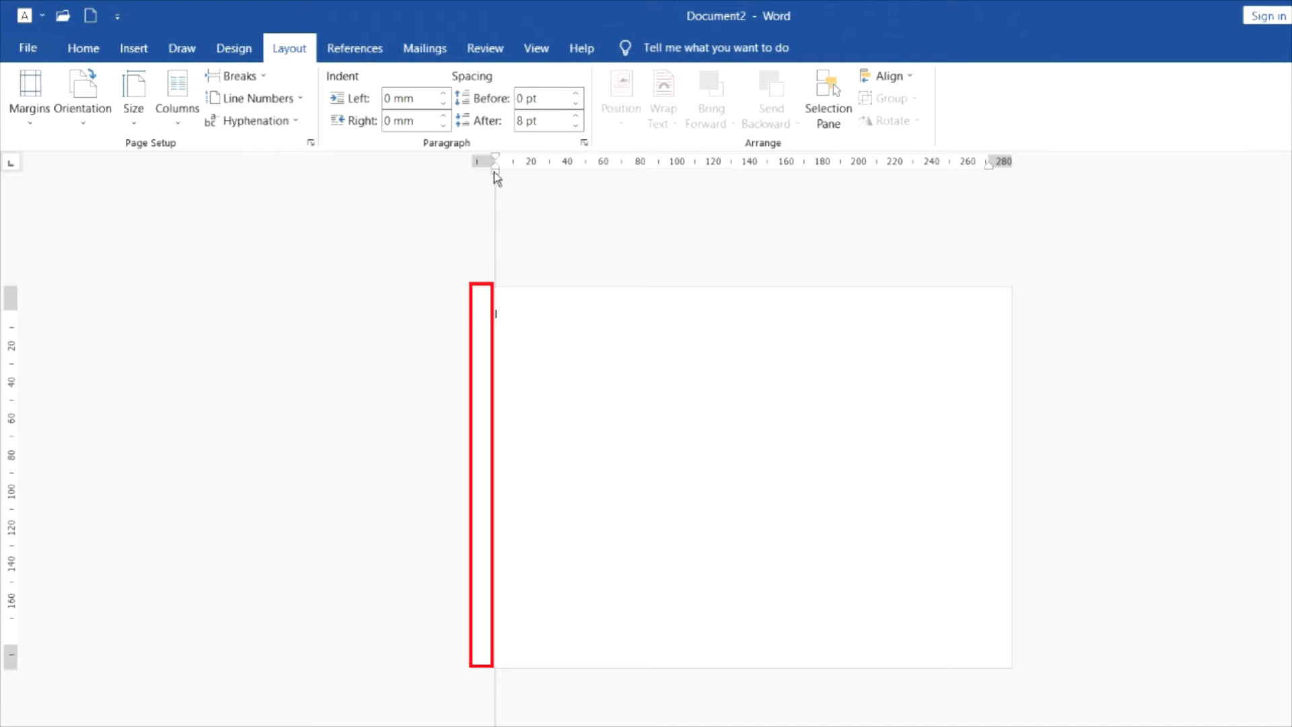
pyautogui.moveTo(494, 172); pyautogui.dragTo(494, 174)
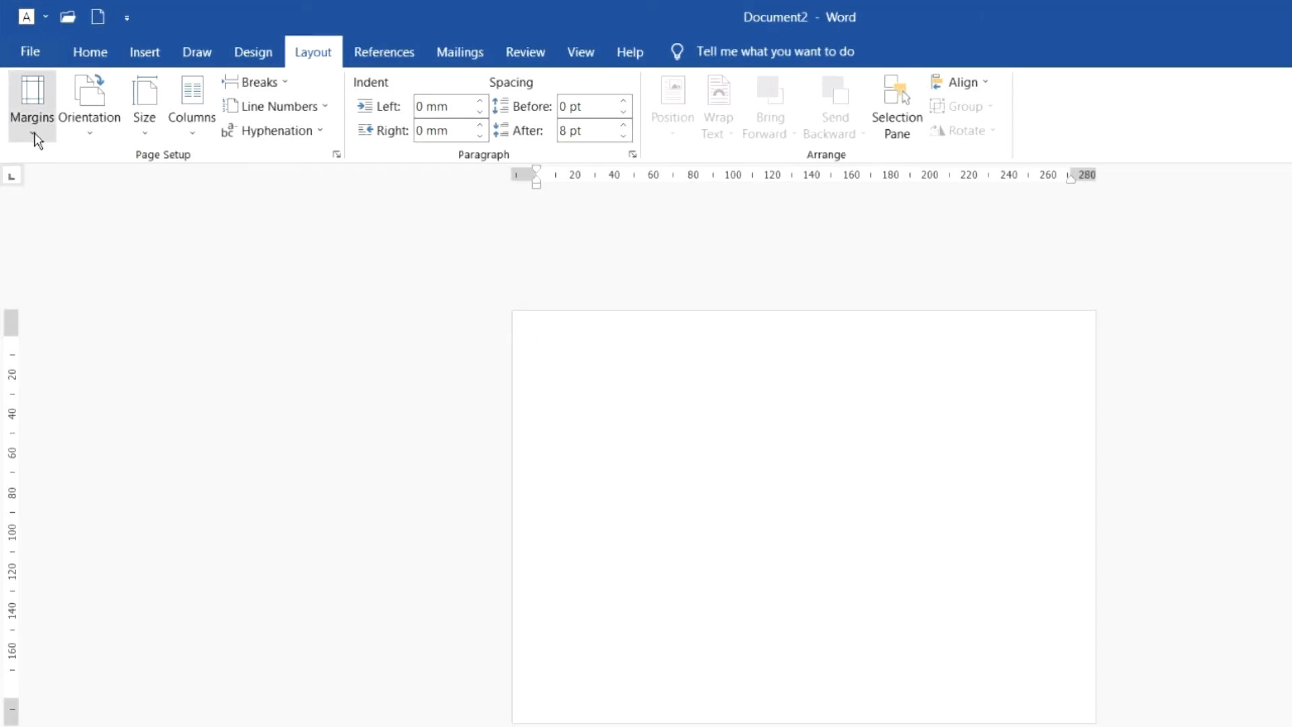
# - Apply the Normal margins preset of 25.4 mm on all sides and check the left margin on the ruler
pyautogui.click(34, 132)
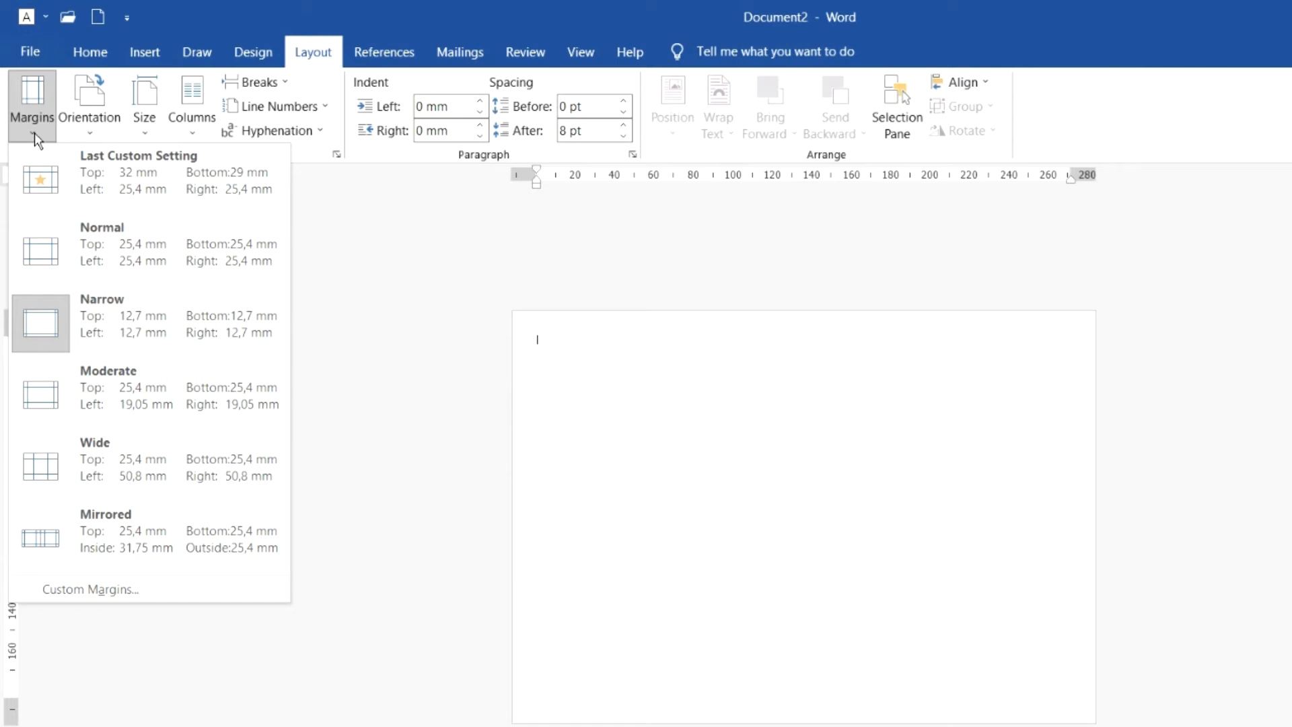
pyautogui.click(119, 245)
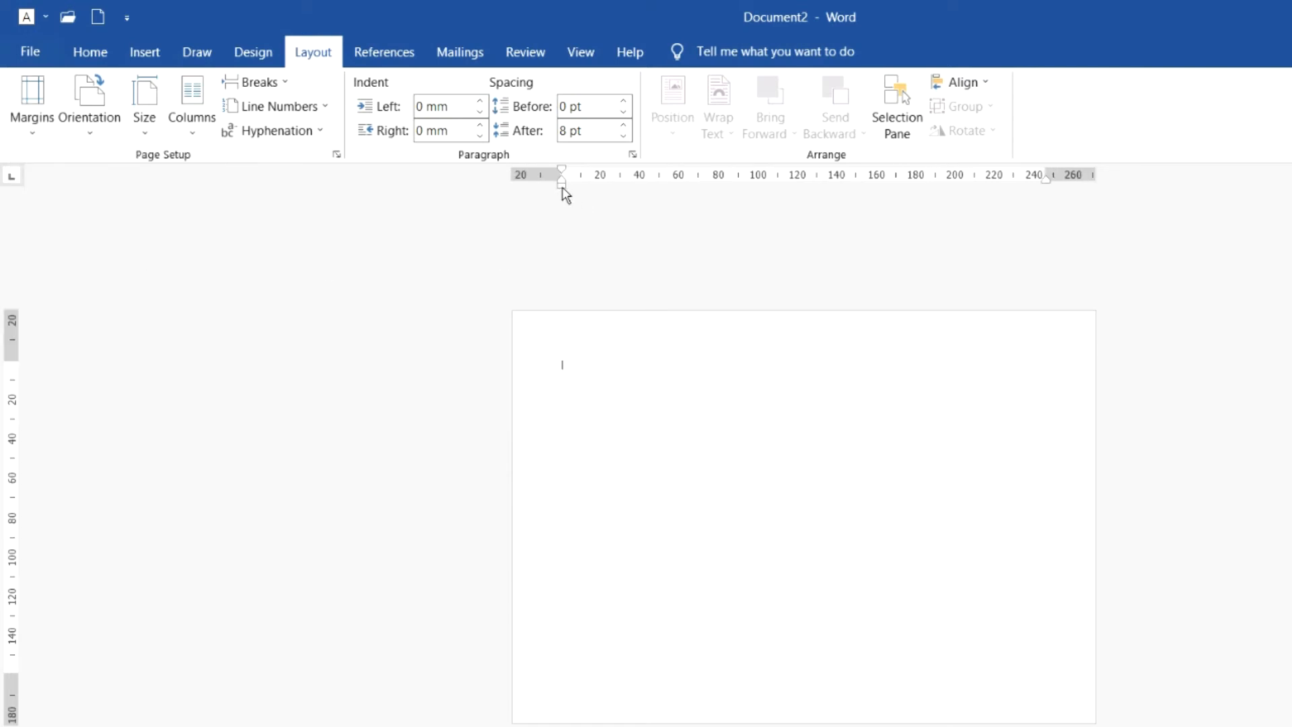
pyautogui.moveTo(562, 186); pyautogui.dragTo(563, 188)
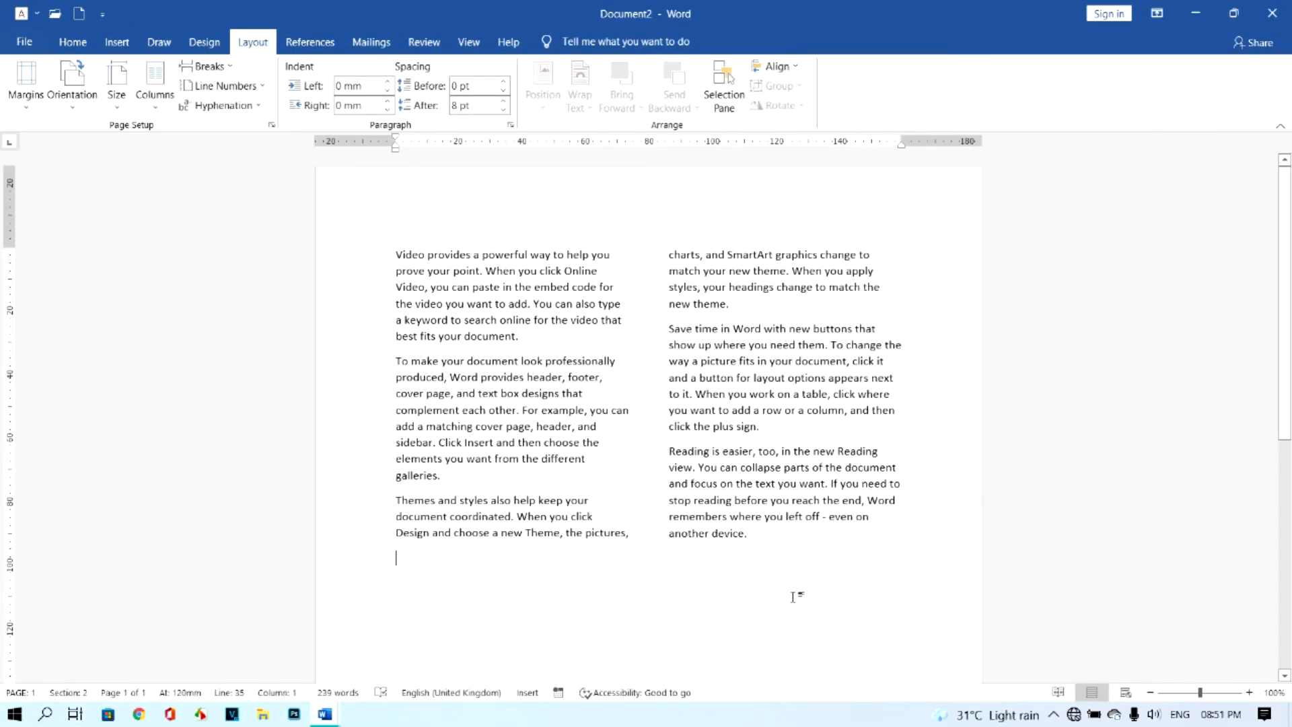
# - Delete the section break below the text and lay out all the paragraphs in two columns
pyautogui.press('BackSpace')
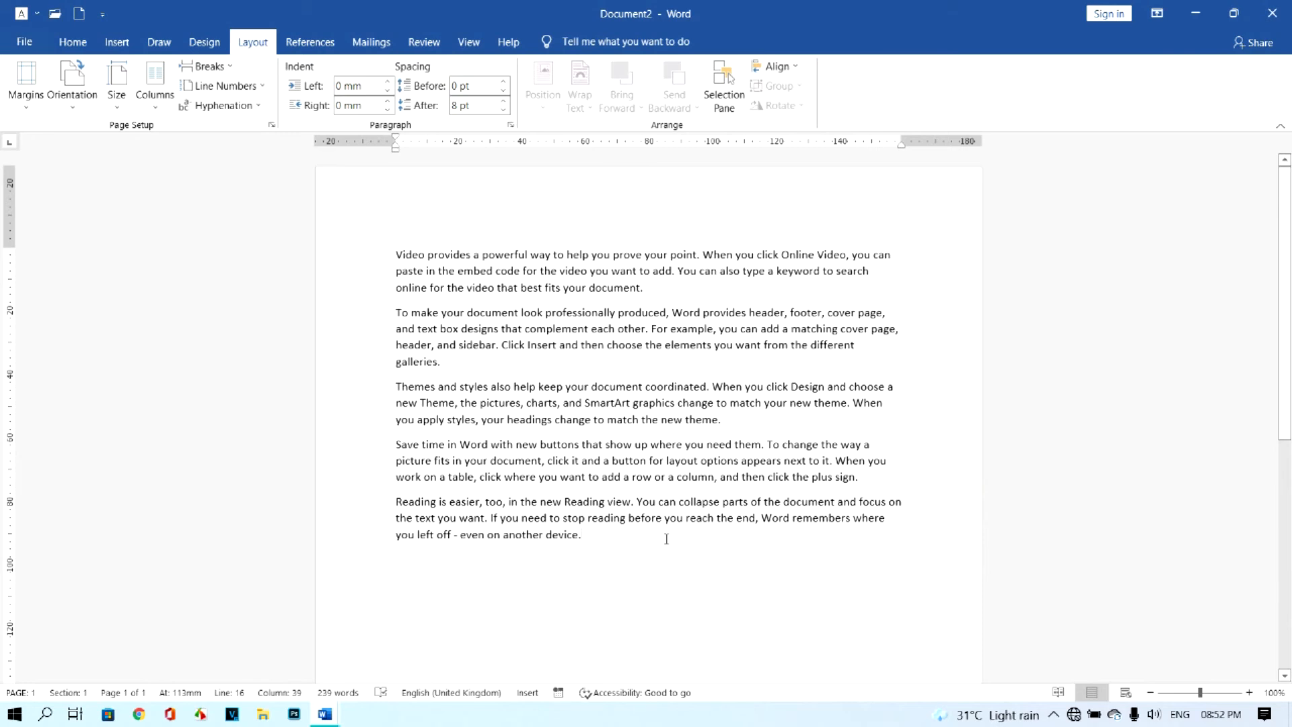
pyautogui.moveTo(584, 536); pyautogui.dragTo(375, 253)
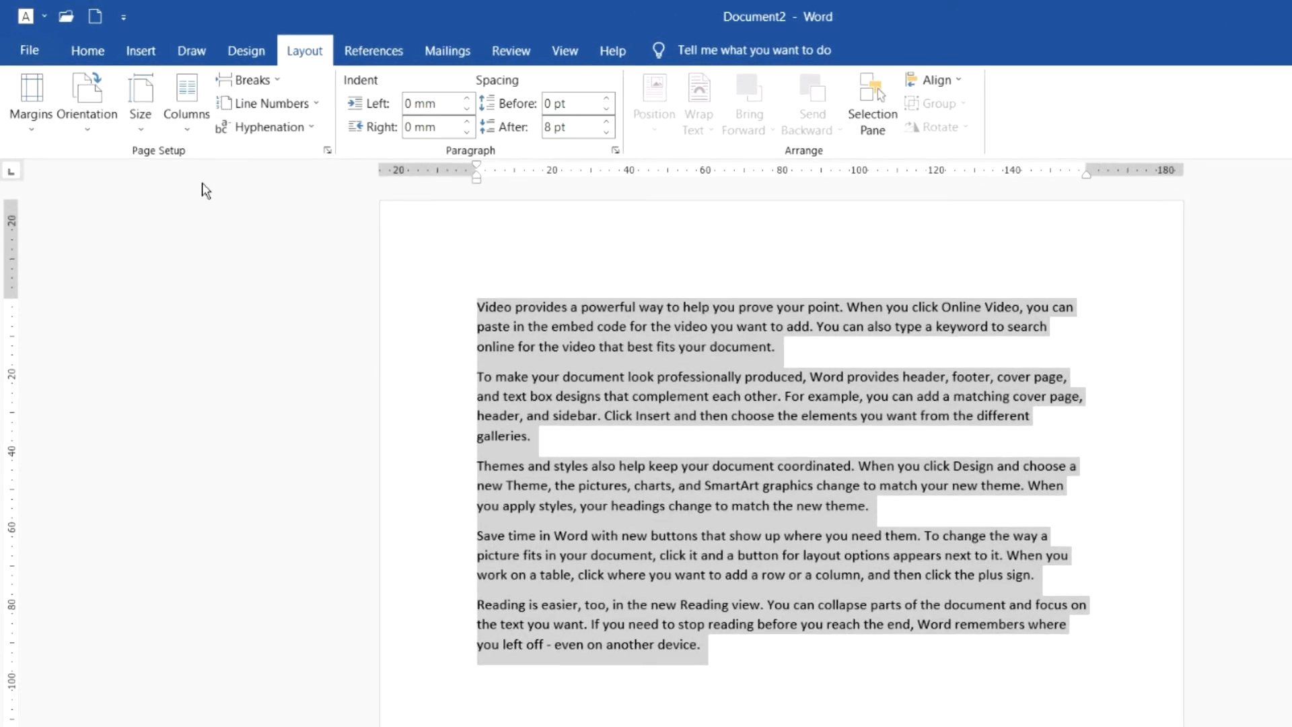
pyautogui.click(190, 132)
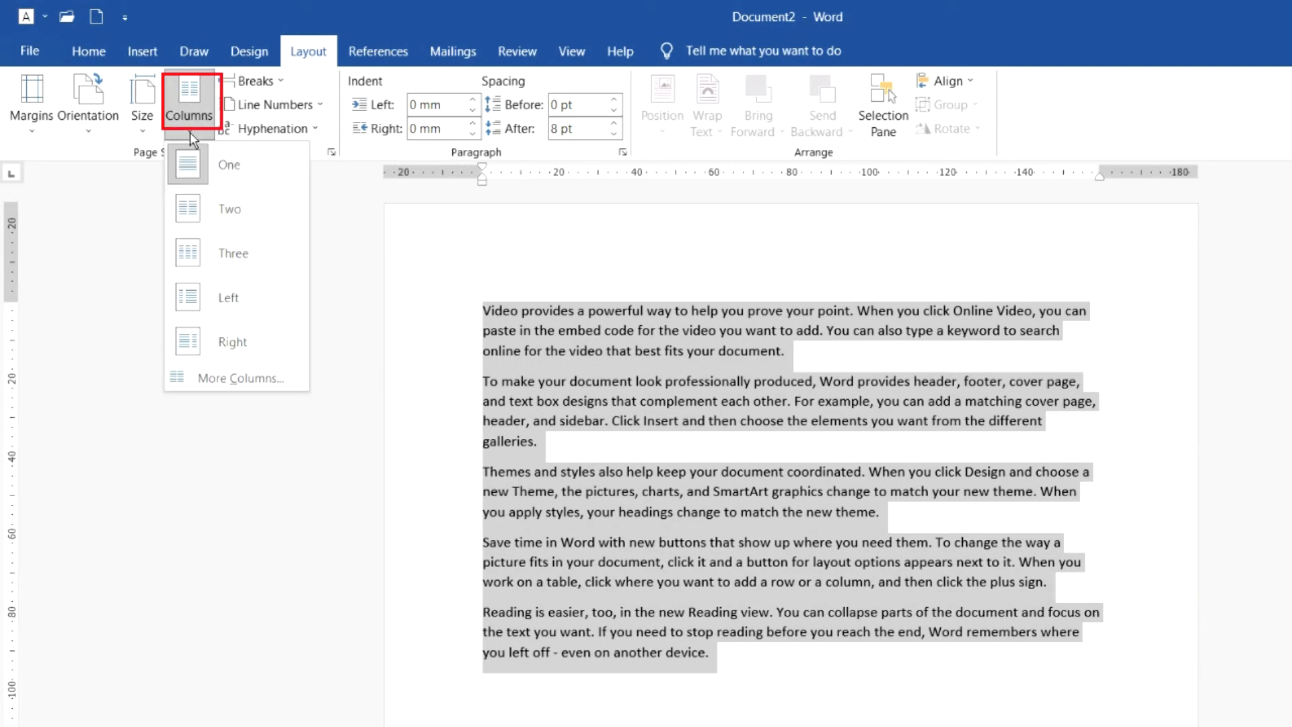
pyautogui.click(256, 221)
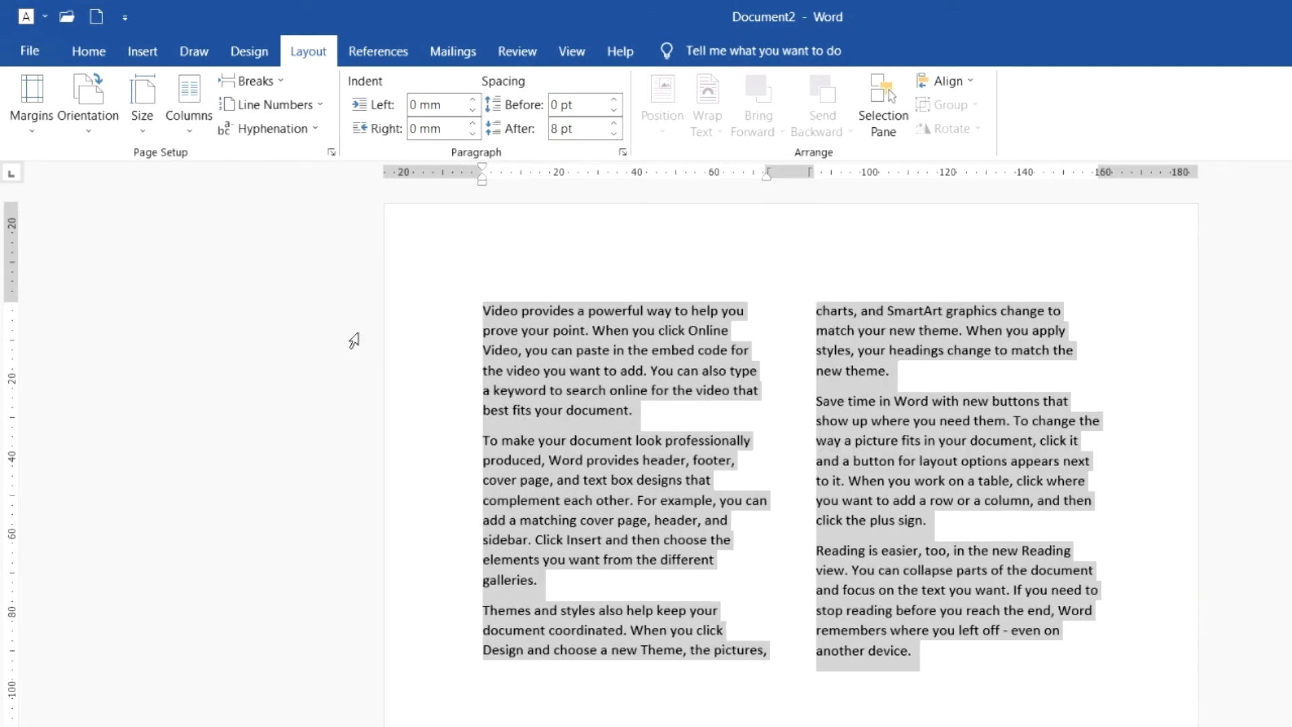
pyautogui.click(960, 669)
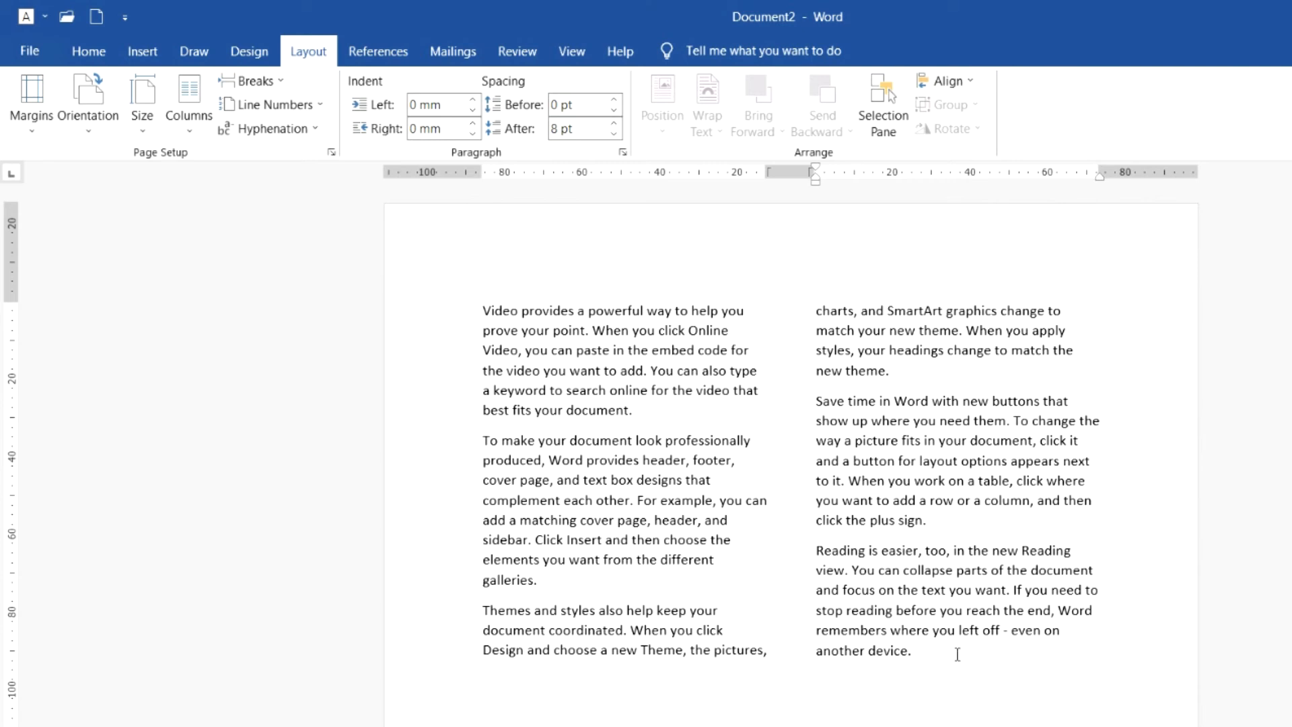
# - Add a dividing line between the two text columns of this section
pyautogui.click(196, 135)
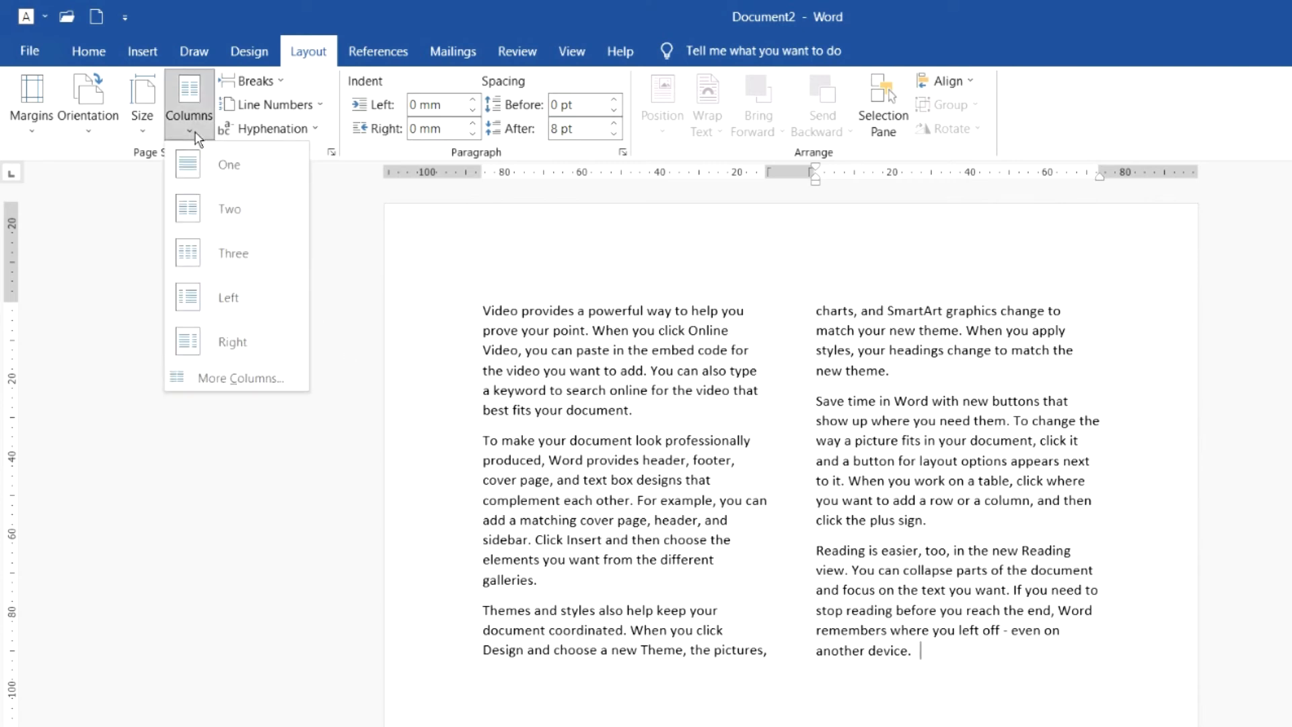
pyautogui.click(240, 379)
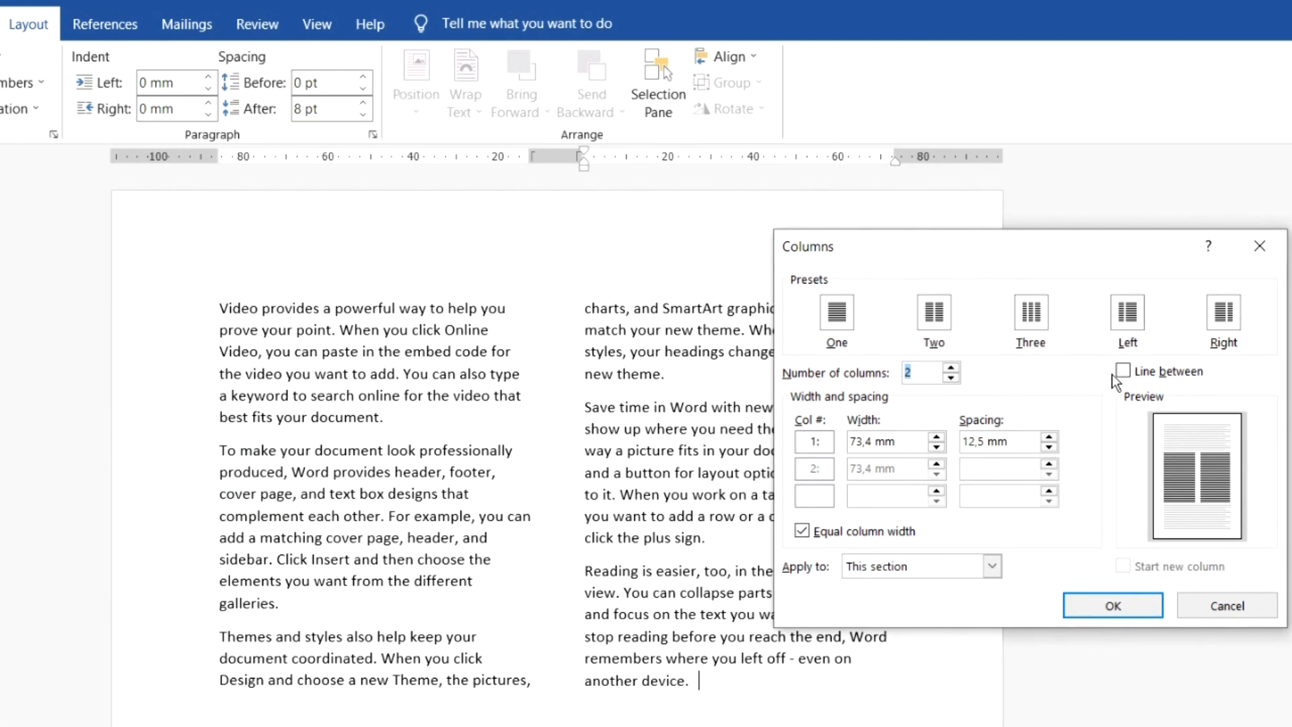
pyautogui.click(1123, 372)
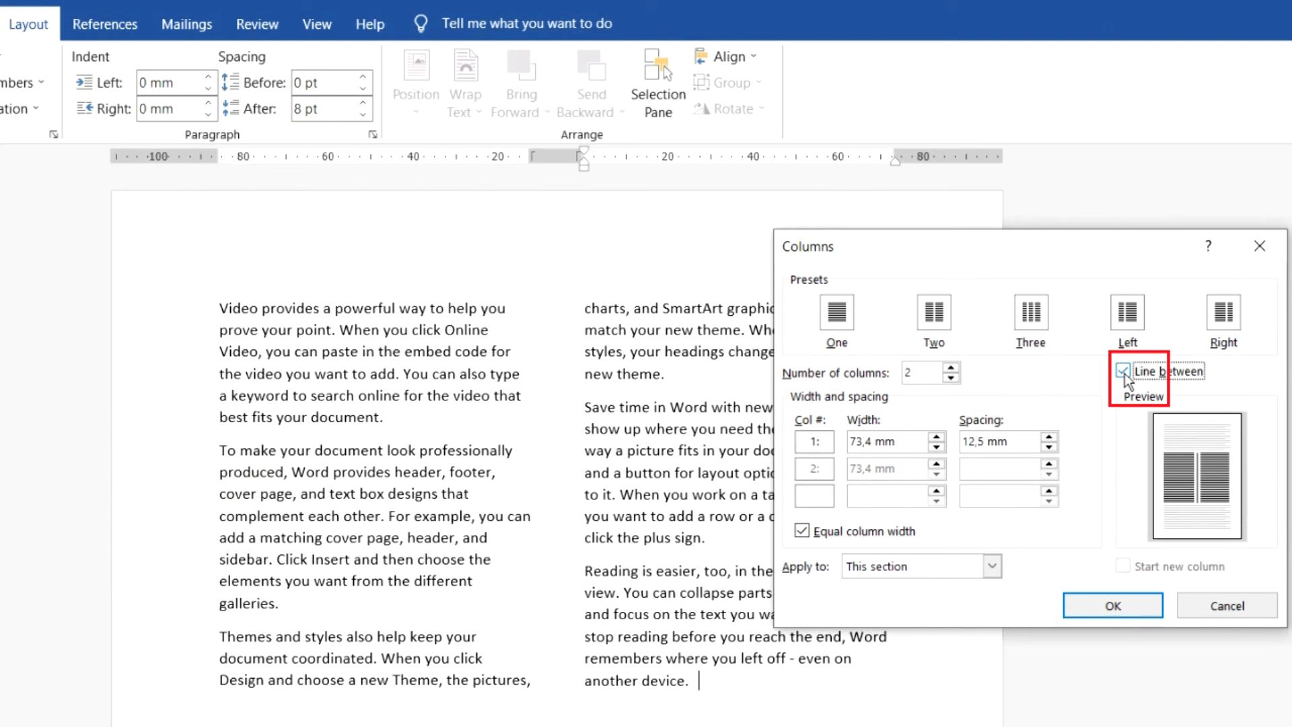
pyautogui.click(1128, 608)
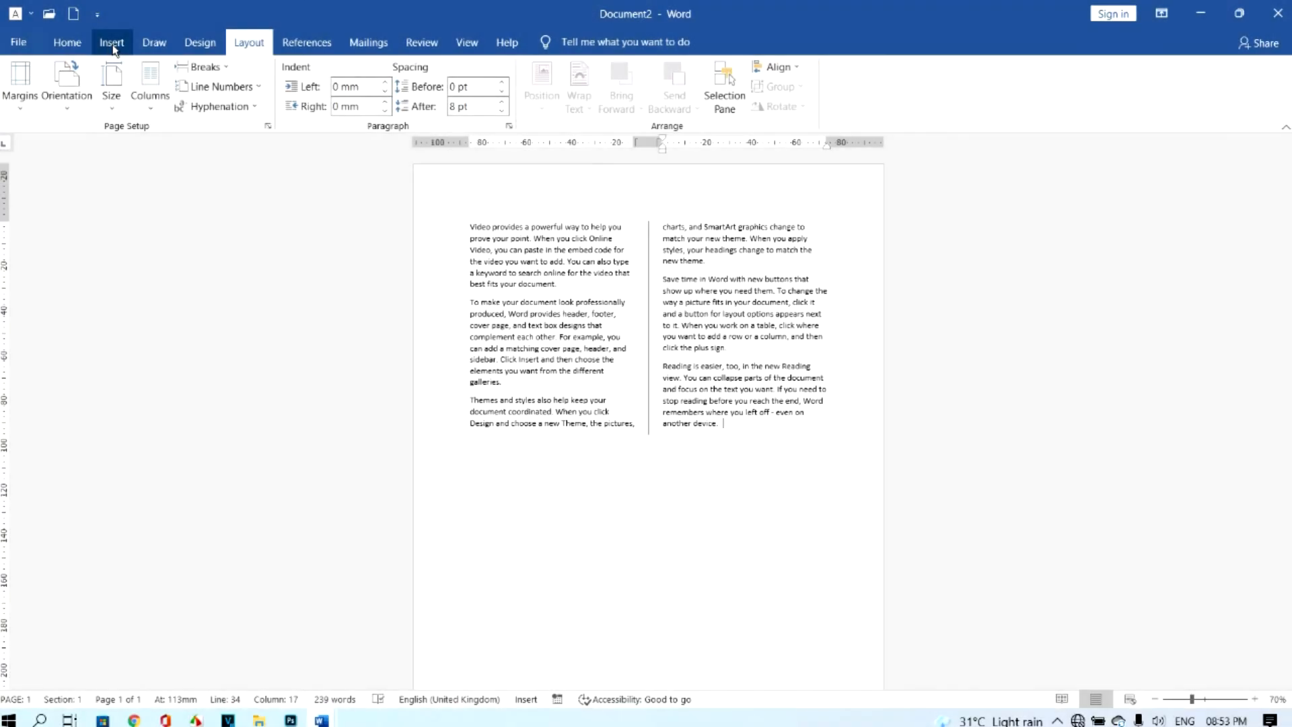
# - Insert a page break after the two-column text and generate sample text on the new page with =rand()
pyautogui.click(111, 46)
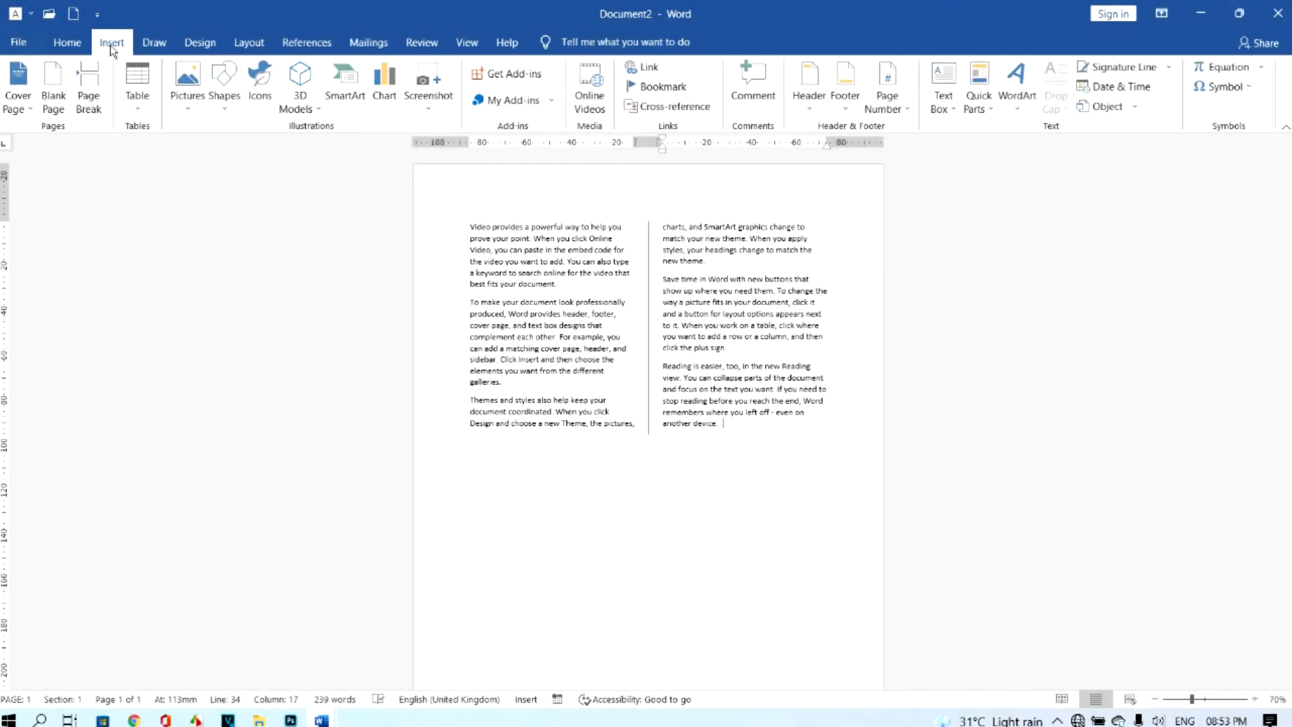
pyautogui.click(97, 75)
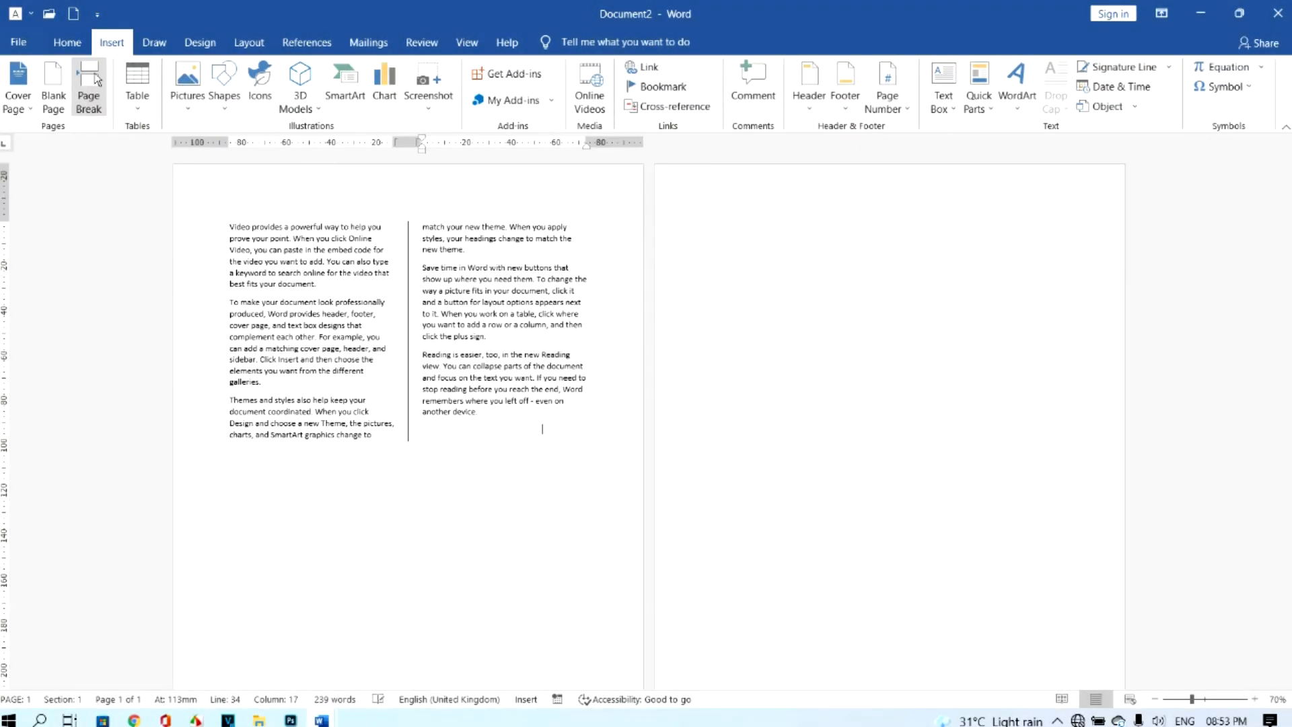
pyautogui.click(715, 214)
pyautogui.write('=rand(')
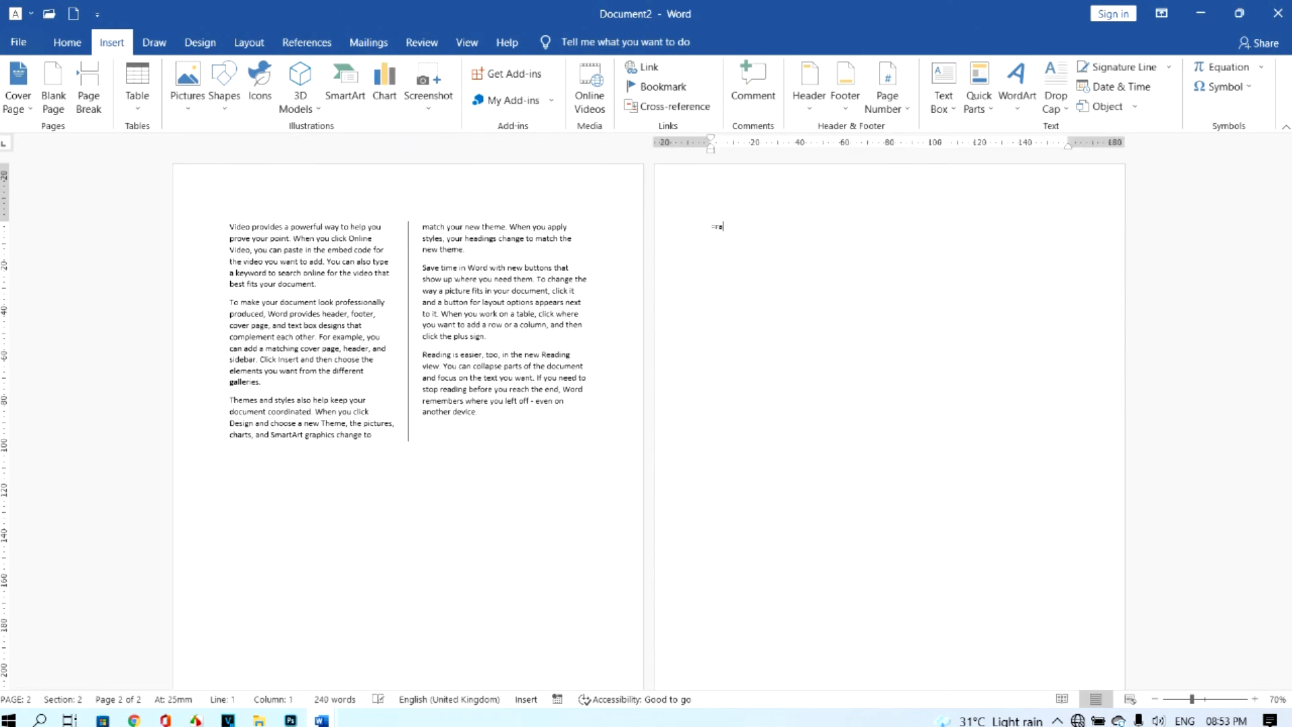
pyautogui.write(')')
pyautogui.press('Return')
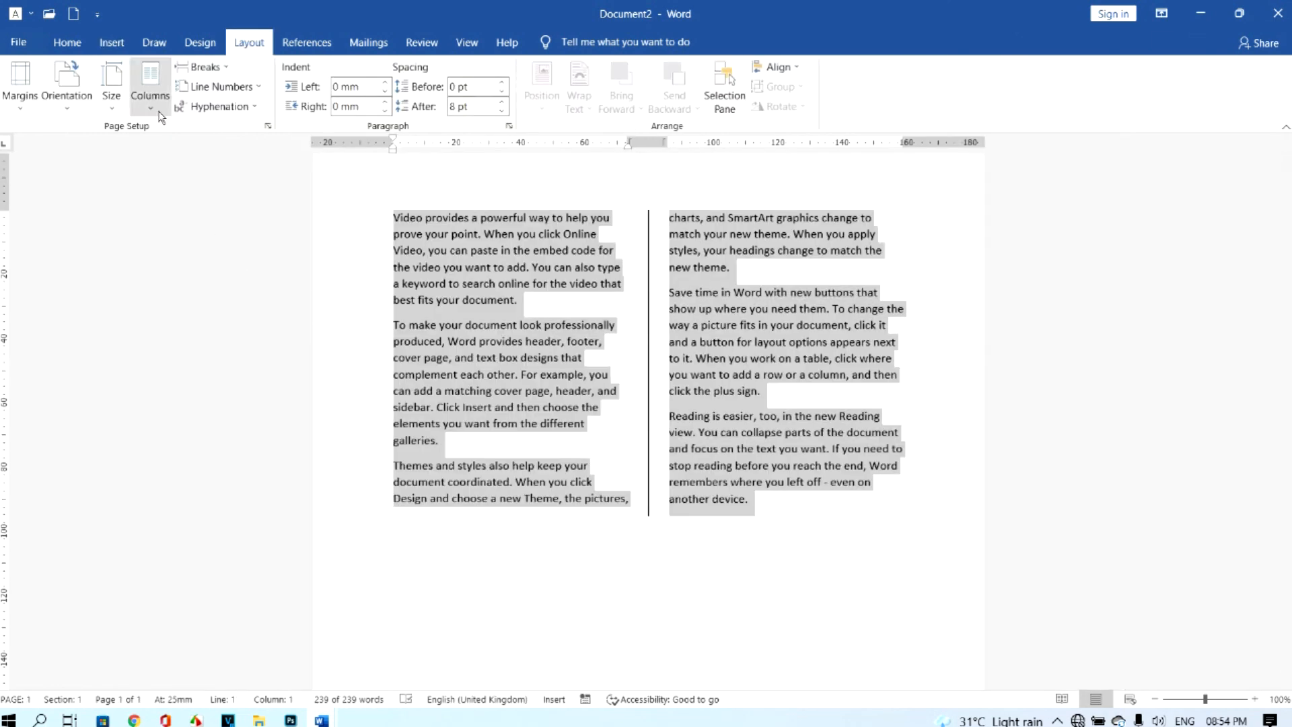
# - Return the selected two-column text to a single column
pyautogui.click(150, 108)
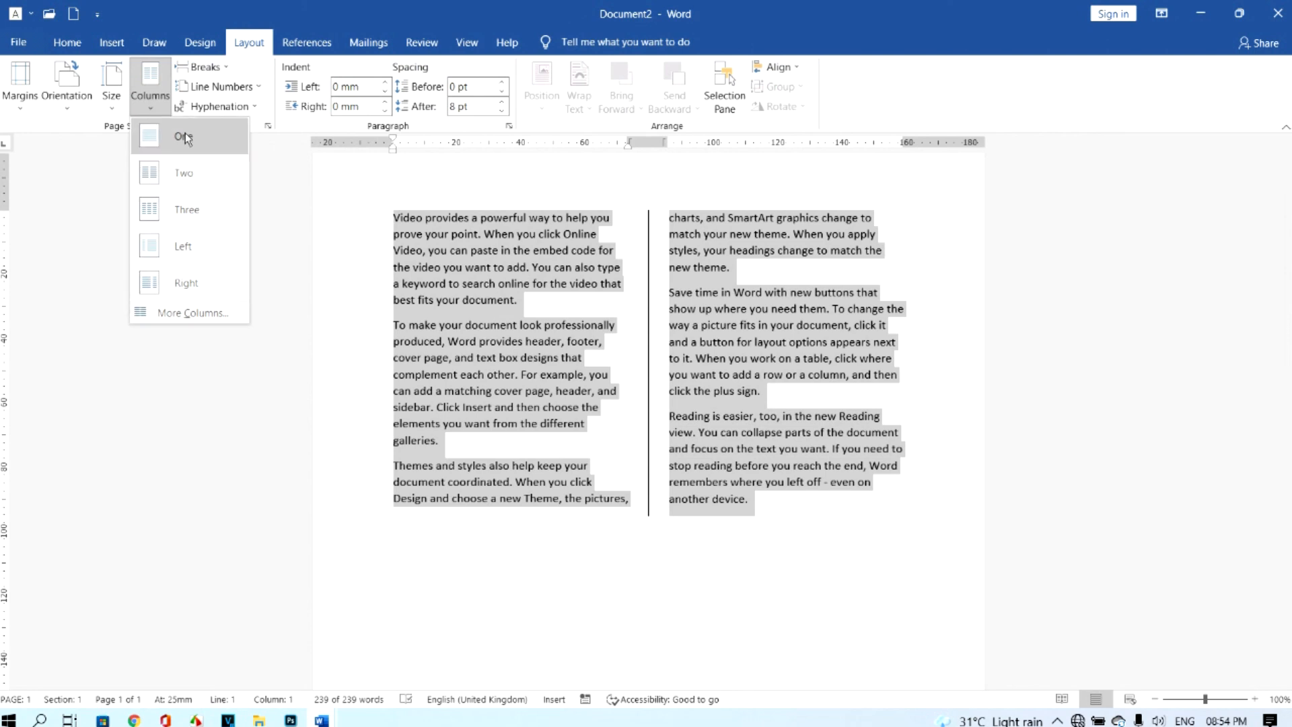
pyautogui.click(185, 138)
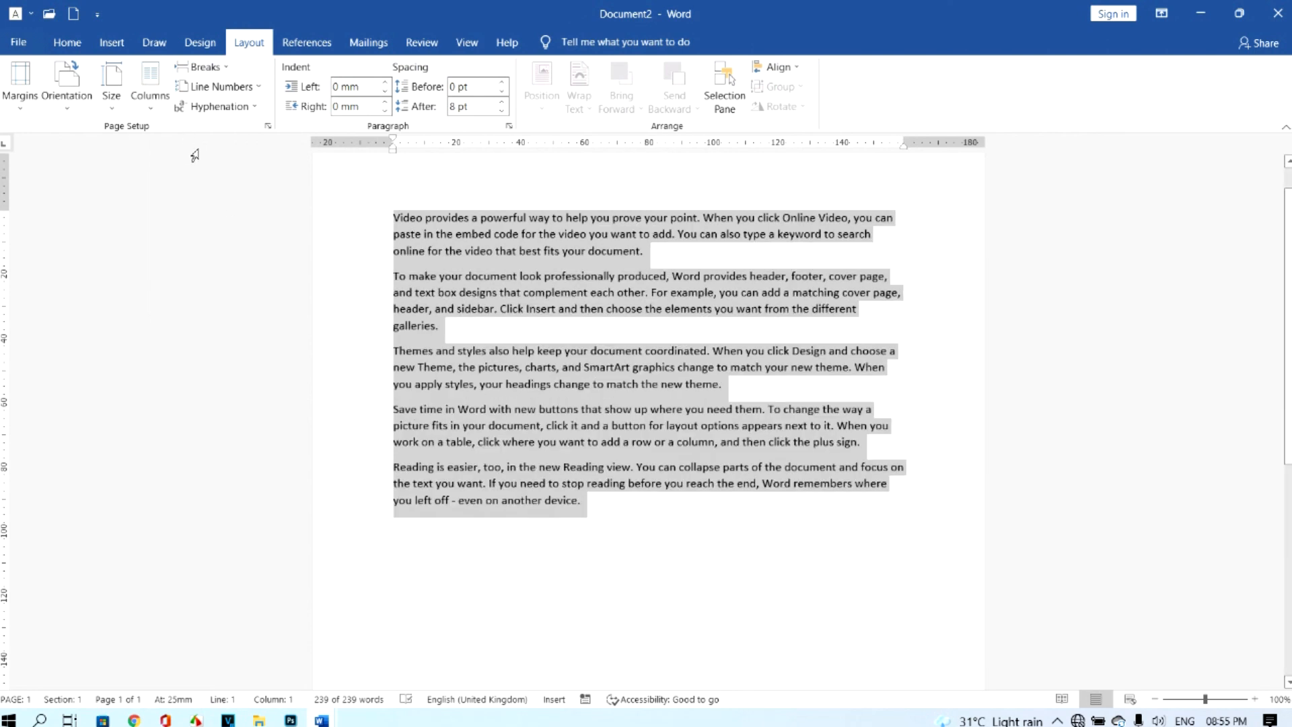